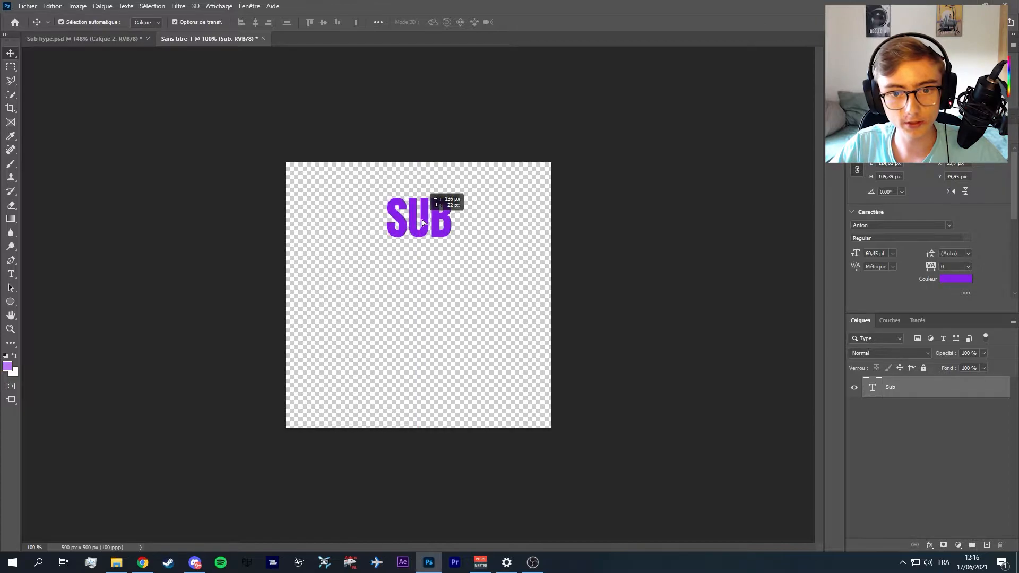
Enlarge the SUB text to about 171 pt and centre it in the upper half of the canvas.
left_click(949, 225)
left_click(948, 225)
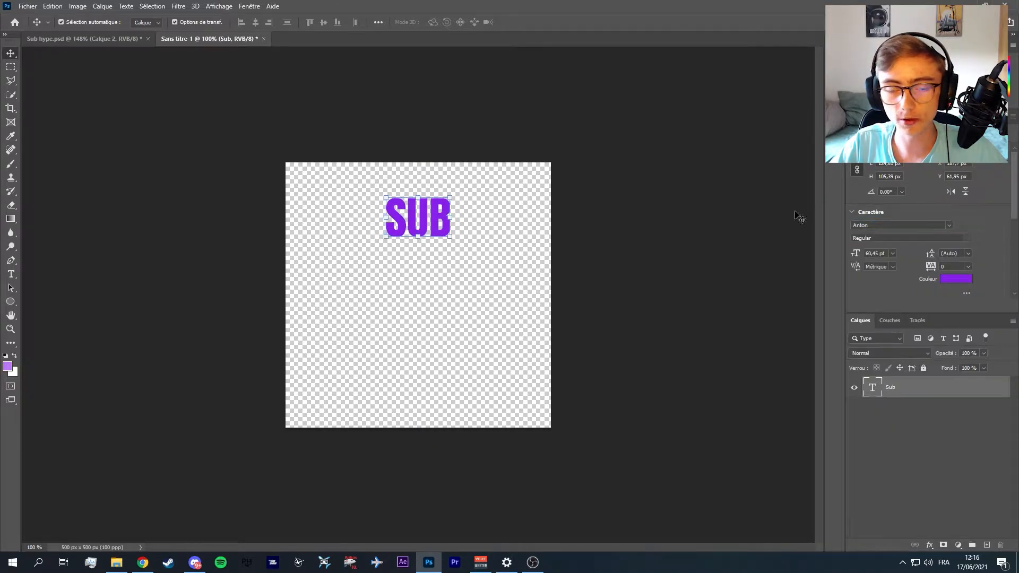
left_click_drag(456, 198, 553, 139)
left_click_drag(501, 200, 468, 243)
key("Return")
Add the text HYPE below SUB, scale it to about 148 pt and centre it horizontally under SUB.
left_click(347, 372)
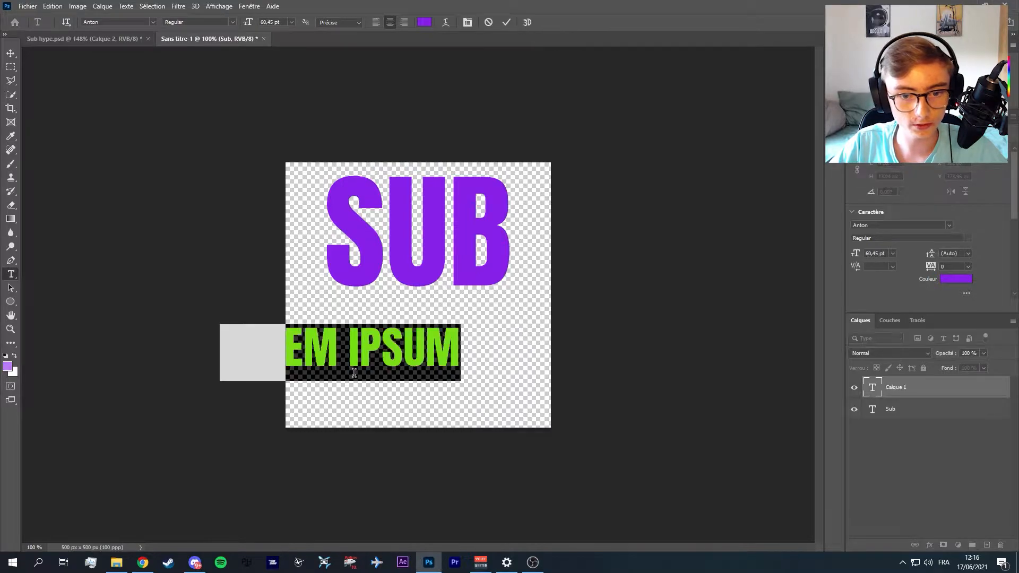
type("HYPE")
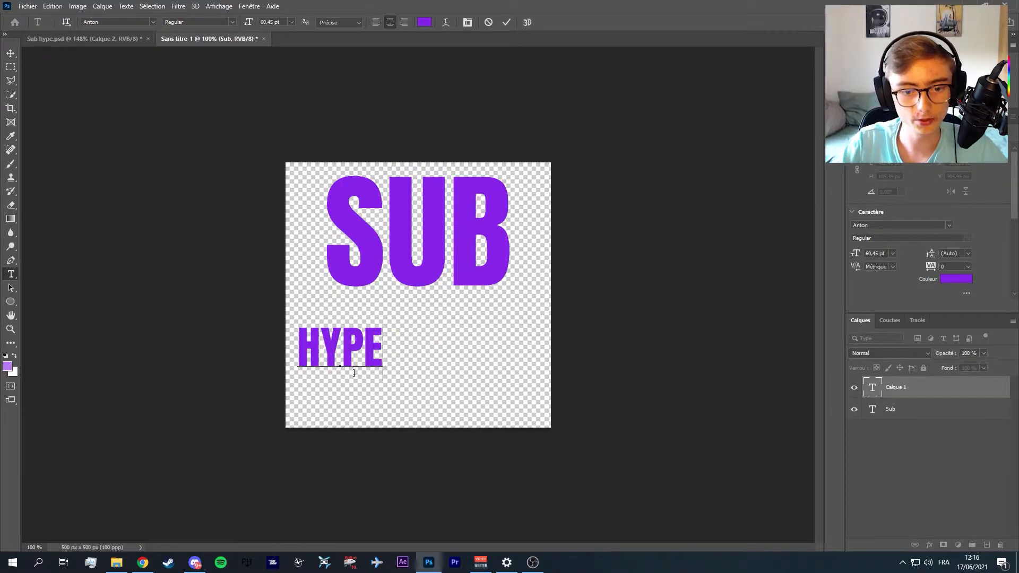
left_click(10, 53)
left_click_drag(358, 335, 458, 351)
left_click(464, 344)
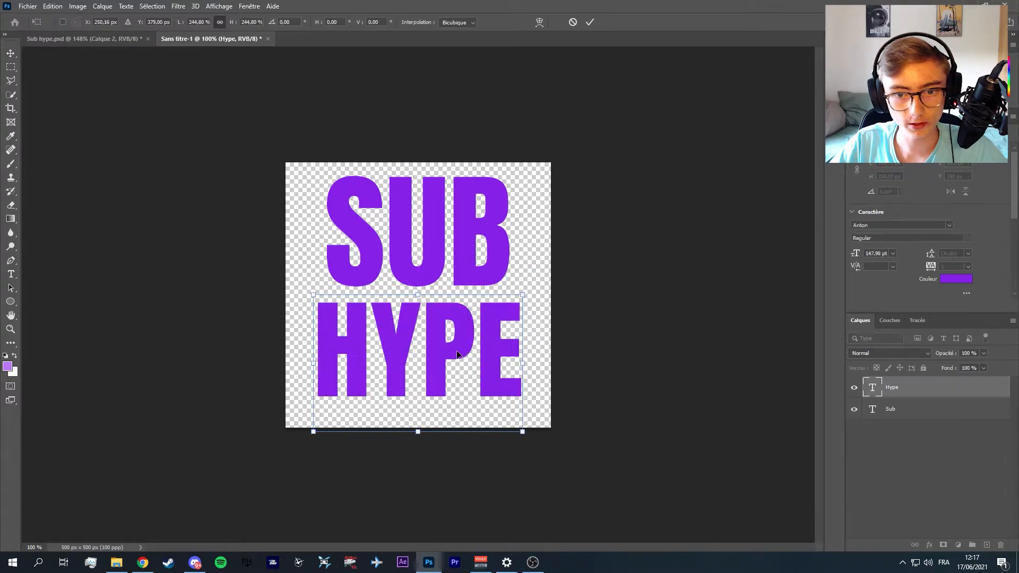
key("Return")
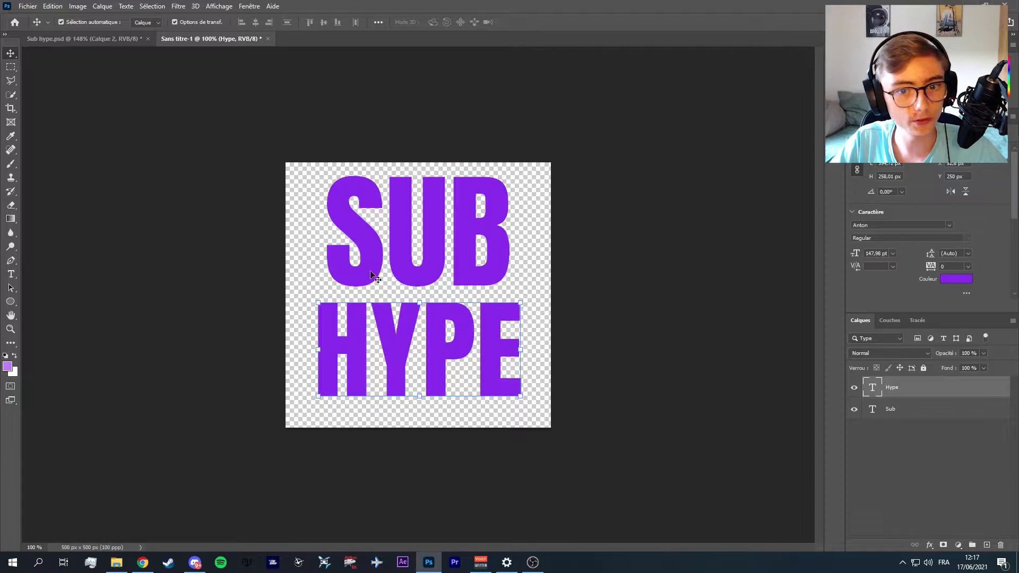
Change the colour of the SUB text to white.
left_click(432, 260)
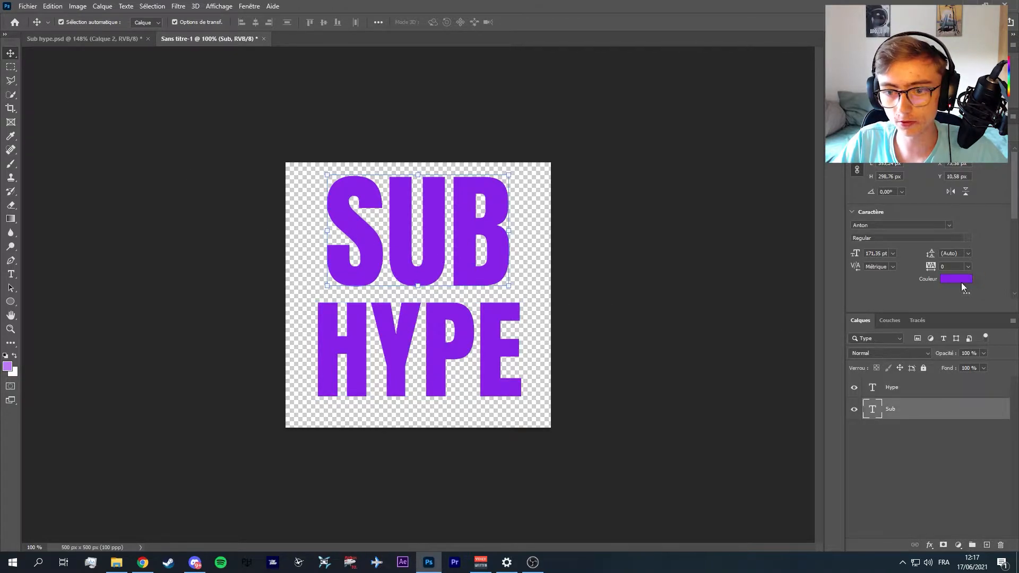
left_click(968, 286)
left_click_drag(628, 426, 573, 362)
left_click(825, 370)
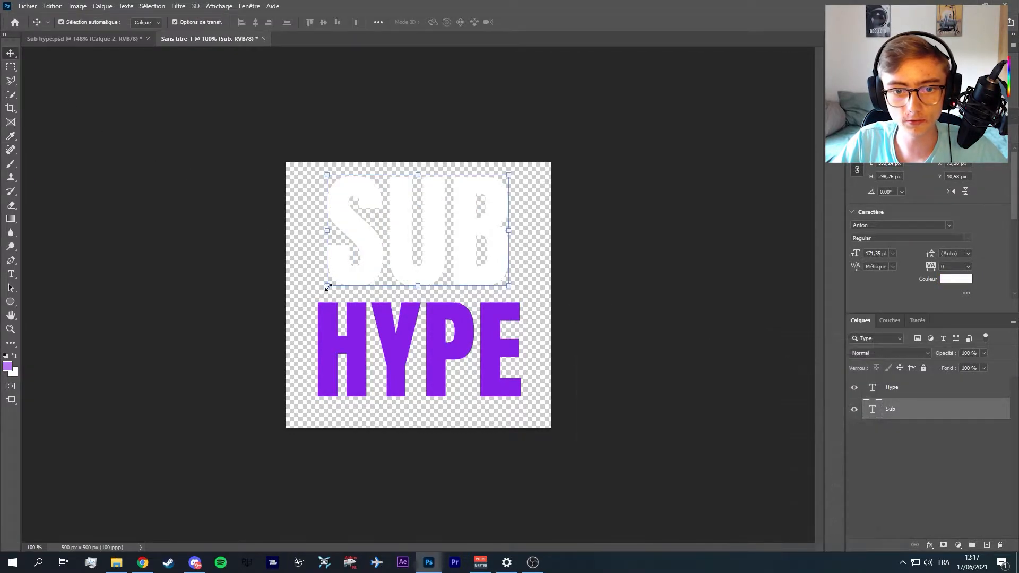
Add an inner shadow to the SUB text with its angle set to 47°.
left_click(393, 345)
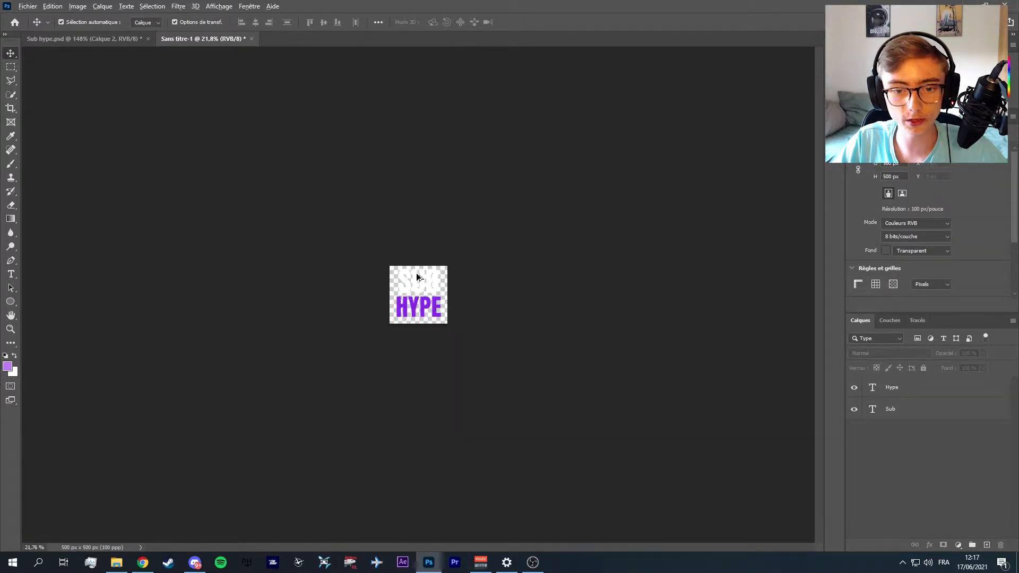
scroll(416, 276, "down", 4)
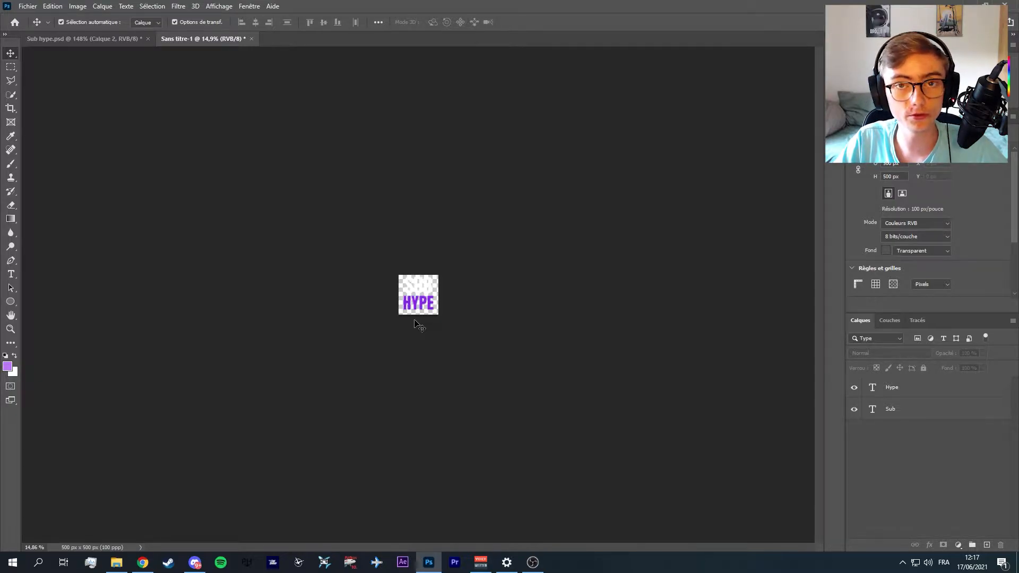
scroll(412, 315, "up", 5)
left_click(405, 269)
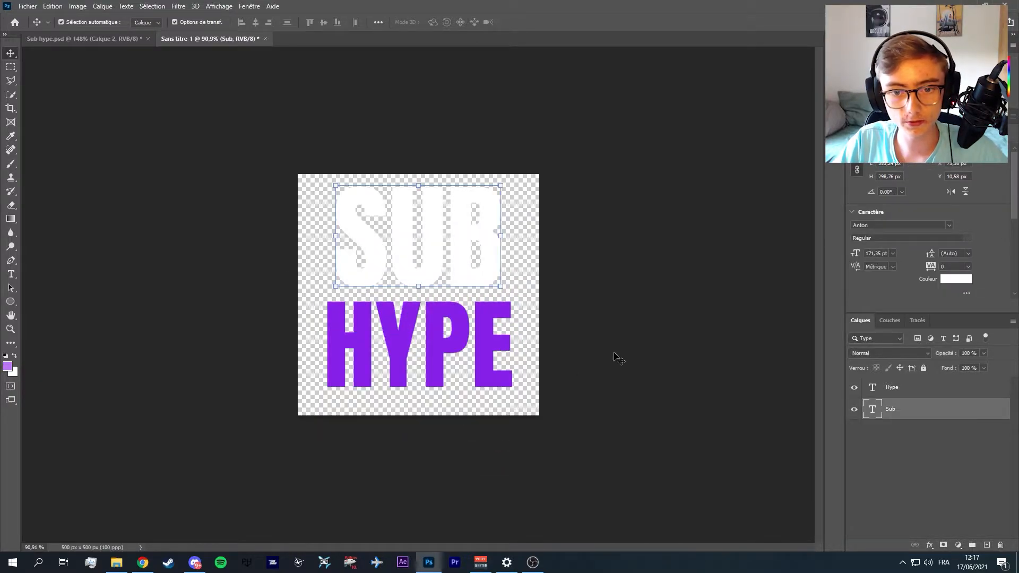
double_click(952, 419)
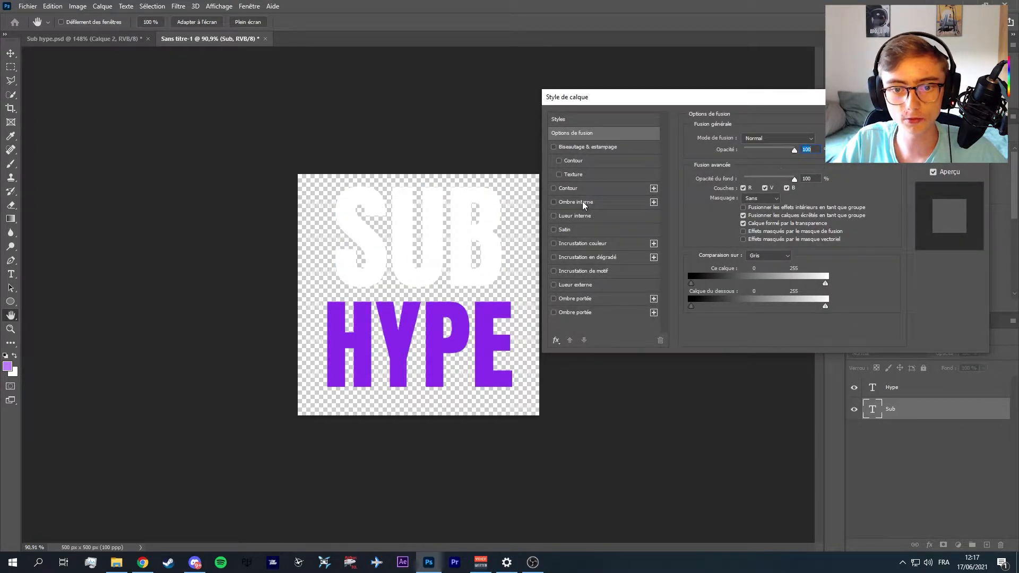
left_click(584, 202)
scroll(387, 226, "up", 2)
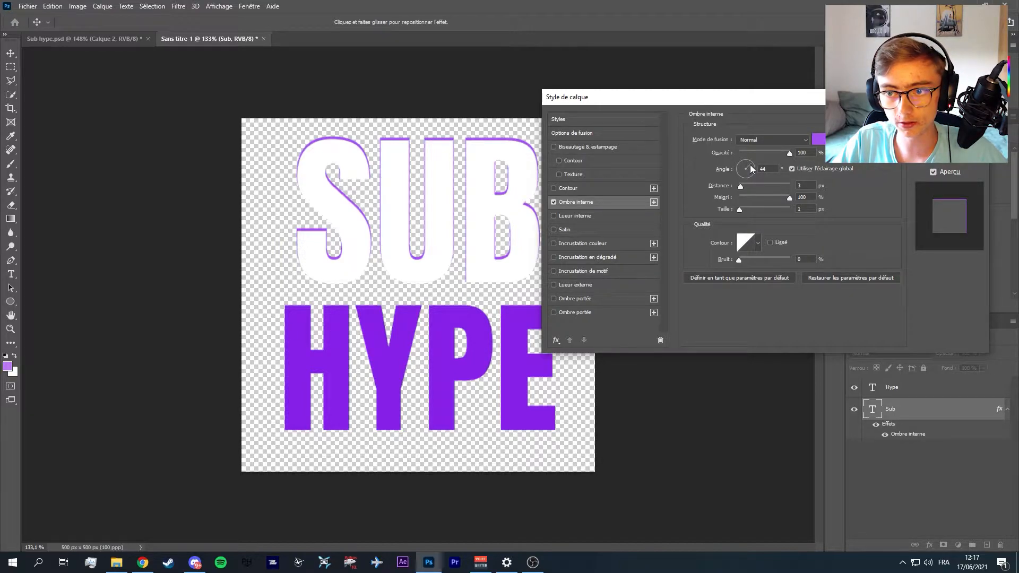
left_click_drag(750, 165, 750, 165)
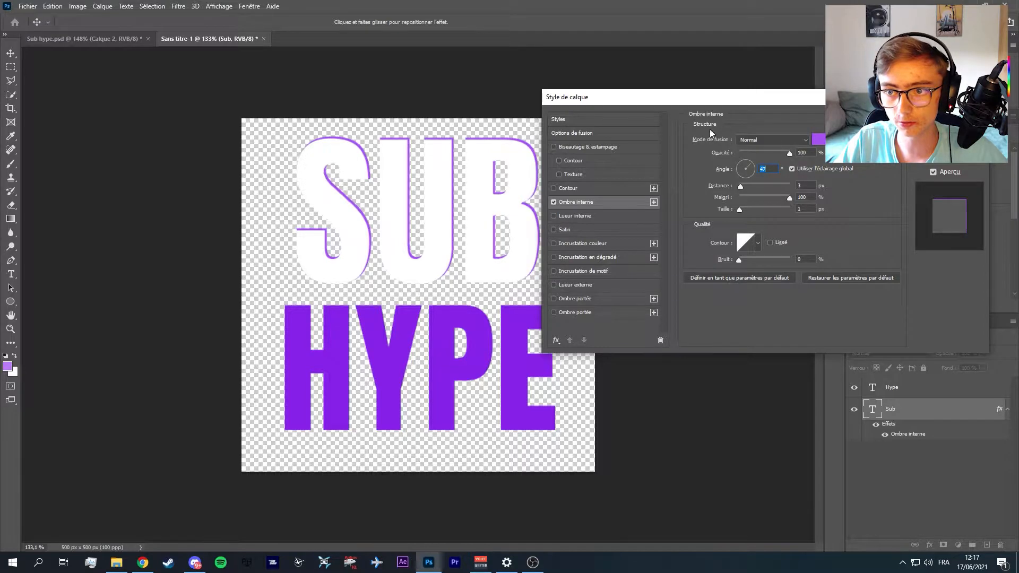
key("Return")
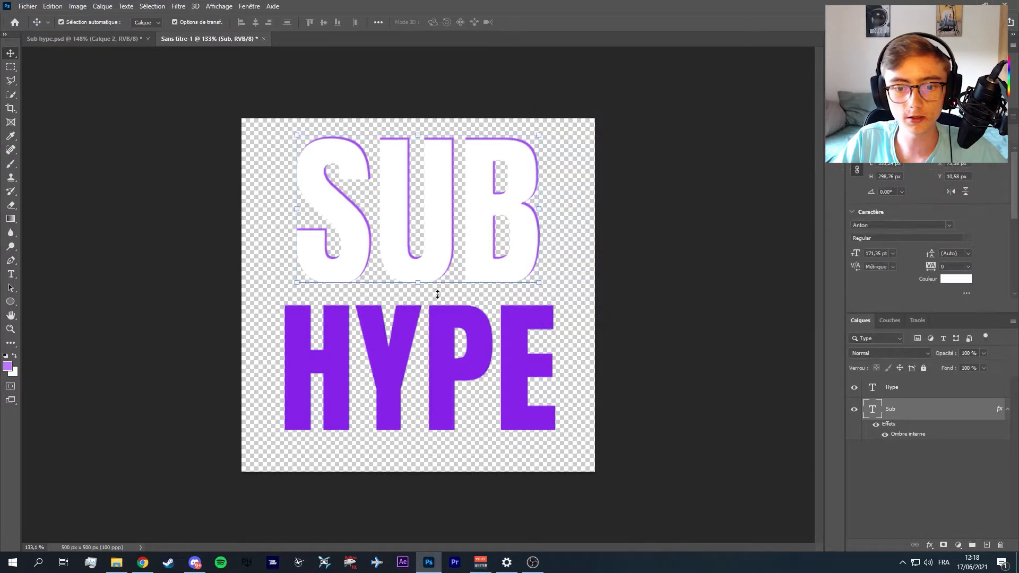
Add an inner shadow to the HYPE text.
left_click(438, 352)
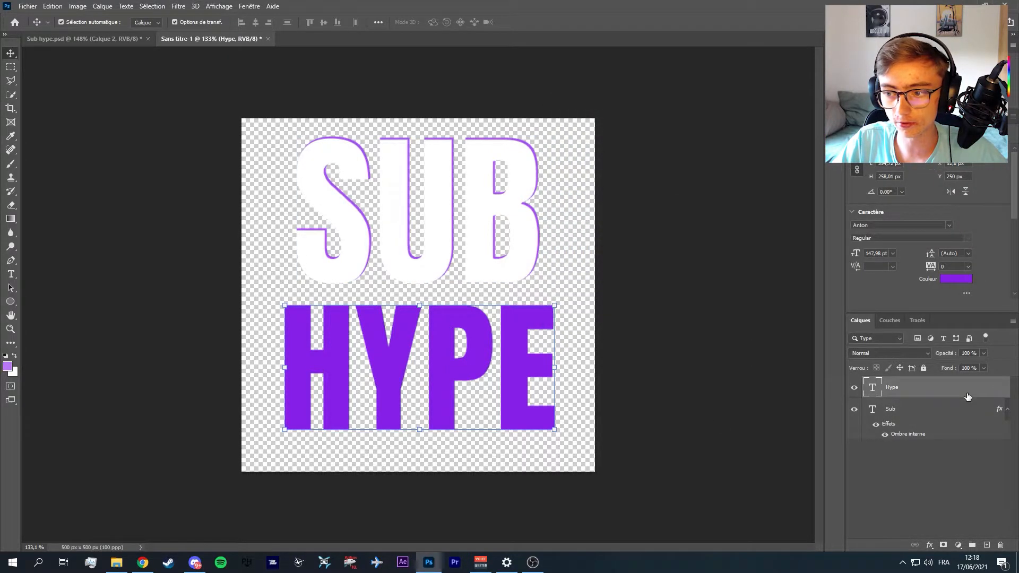
double_click(967, 397)
left_click(576, 202)
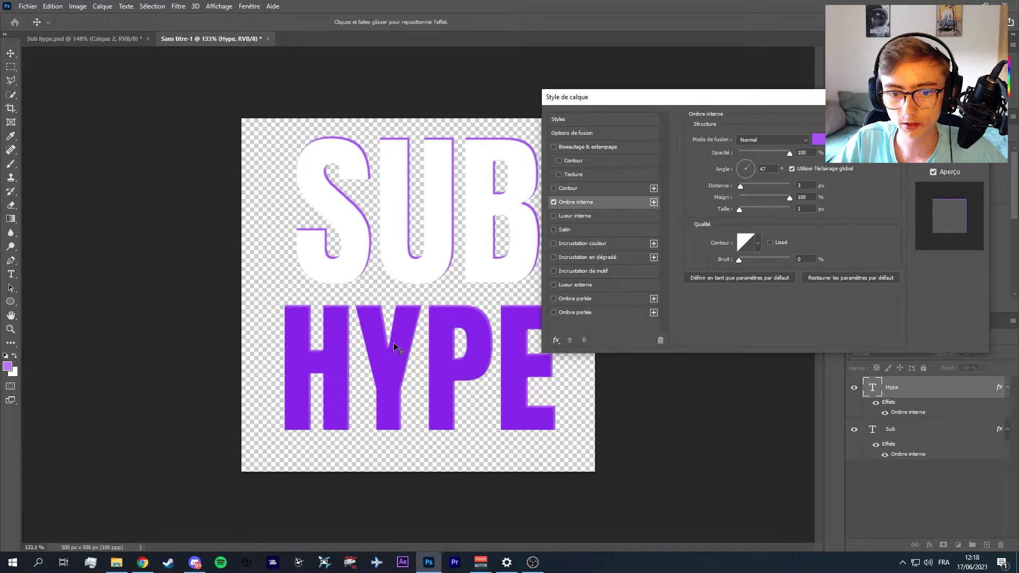
scroll(394, 349, "up", 2)
scroll(472, 362, "up", 2)
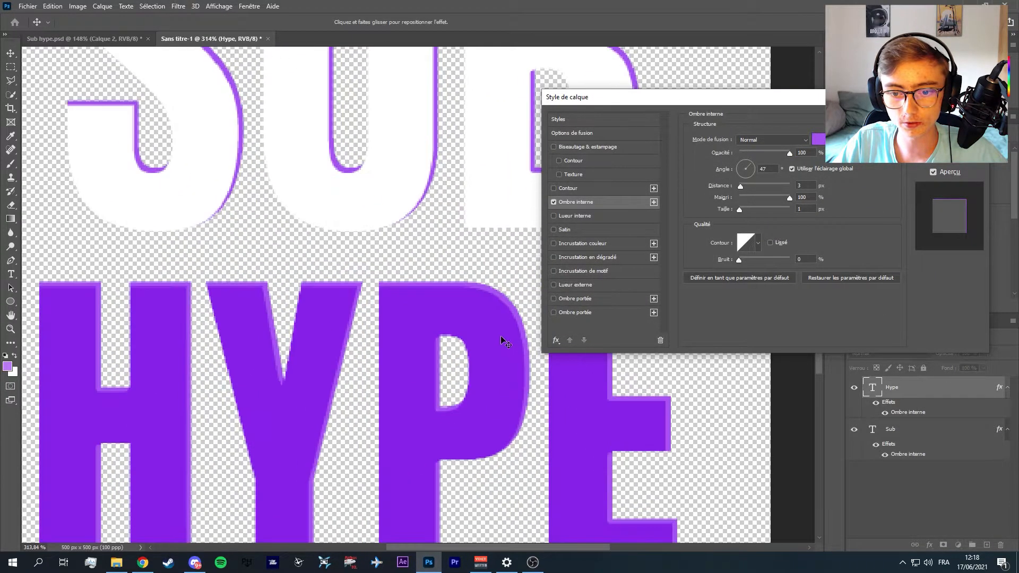
Set the colour of the HYPE text's inner shadow to the lighter purple #a65eea and apply the layer style.
scroll(498, 326, "down", 4)
left_click(818, 139)
left_click(452, 363)
left_click(651, 382)
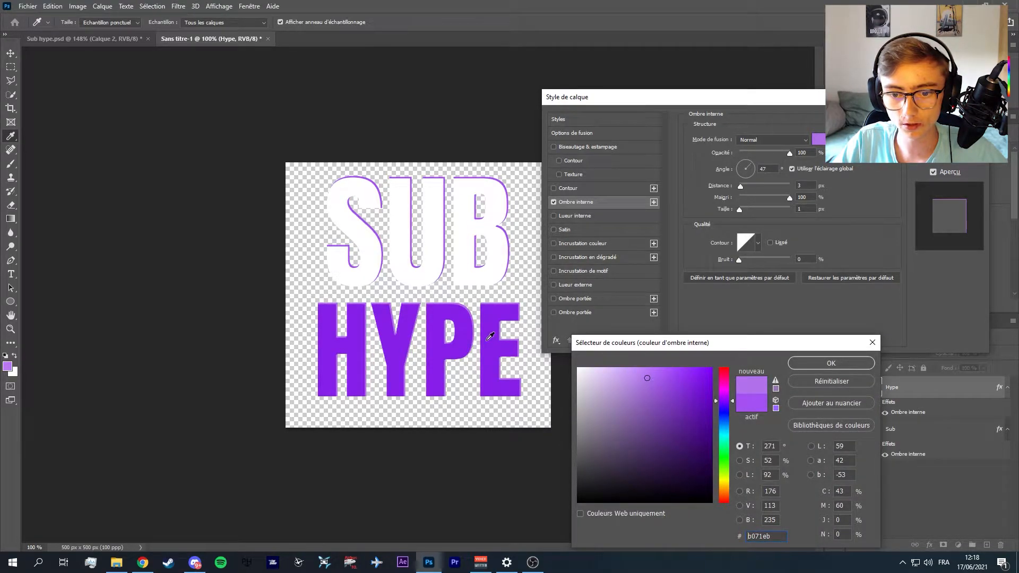
left_click(656, 389)
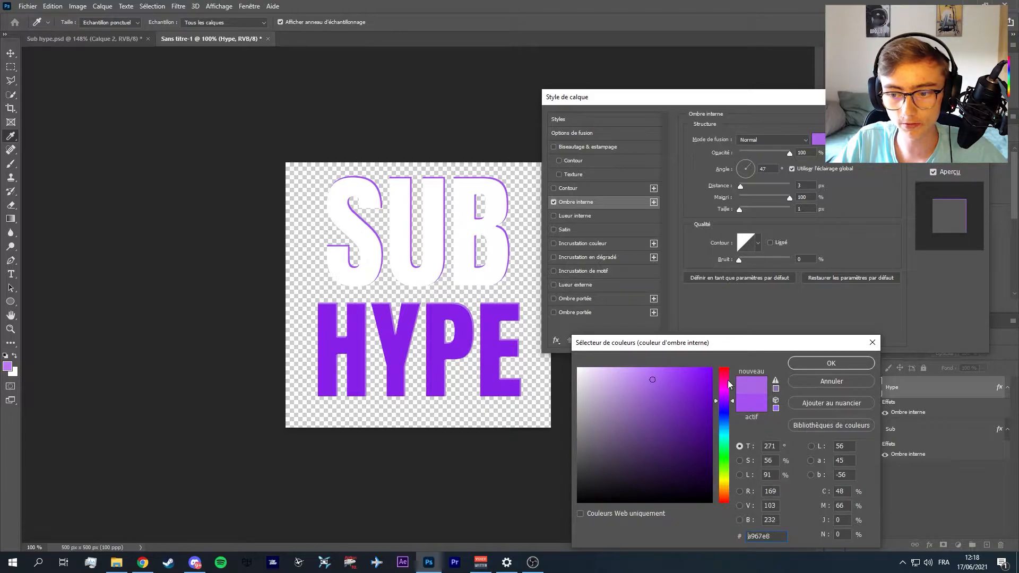
left_click(663, 384)
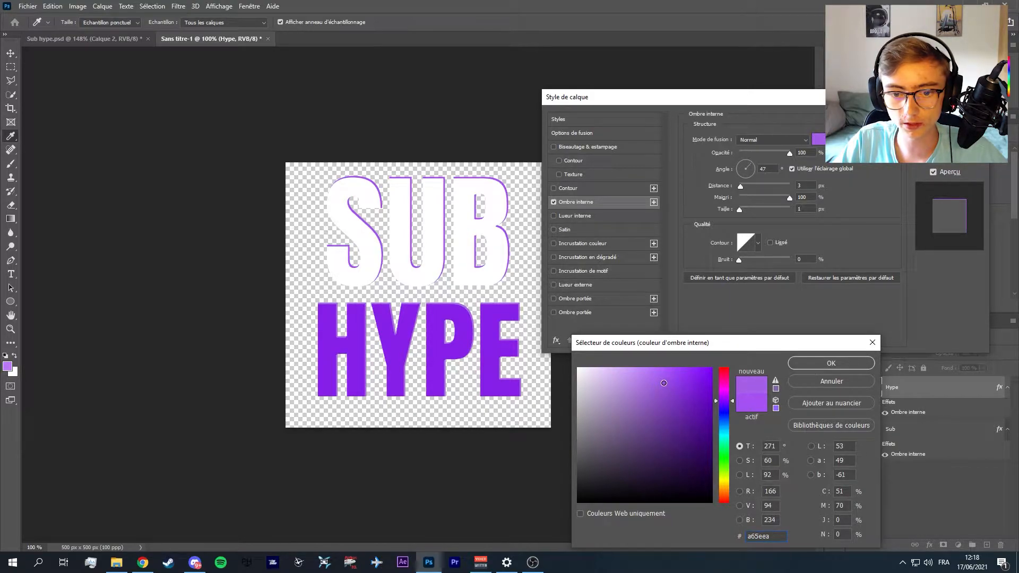
left_click(856, 364)
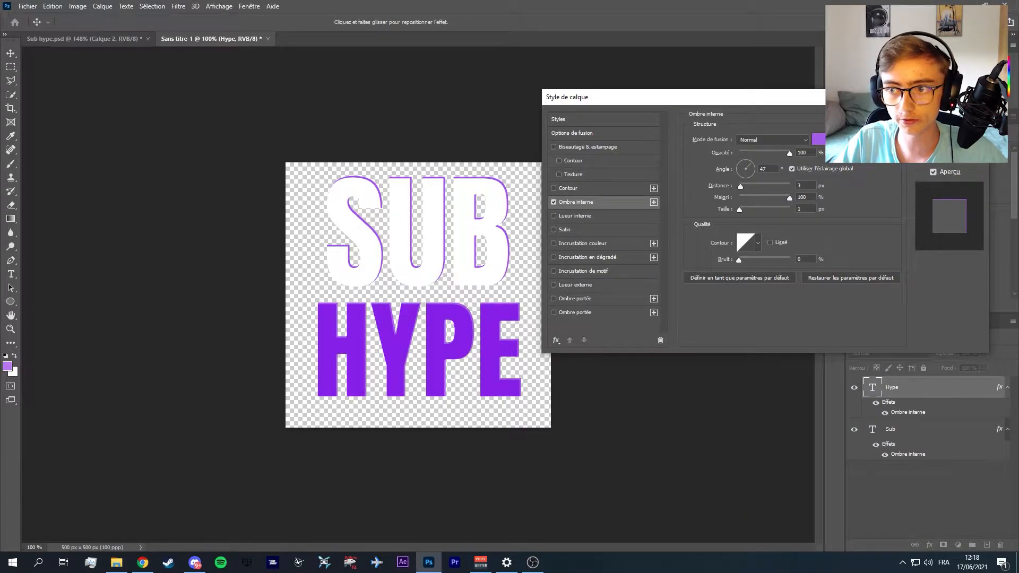
key("Return")
left_click(556, 265)
Warp the SUB text with the Arc supérieur style and a horizontal bend of about +29%.
scroll(414, 257, "down", 2)
scroll(394, 258, "up", 6)
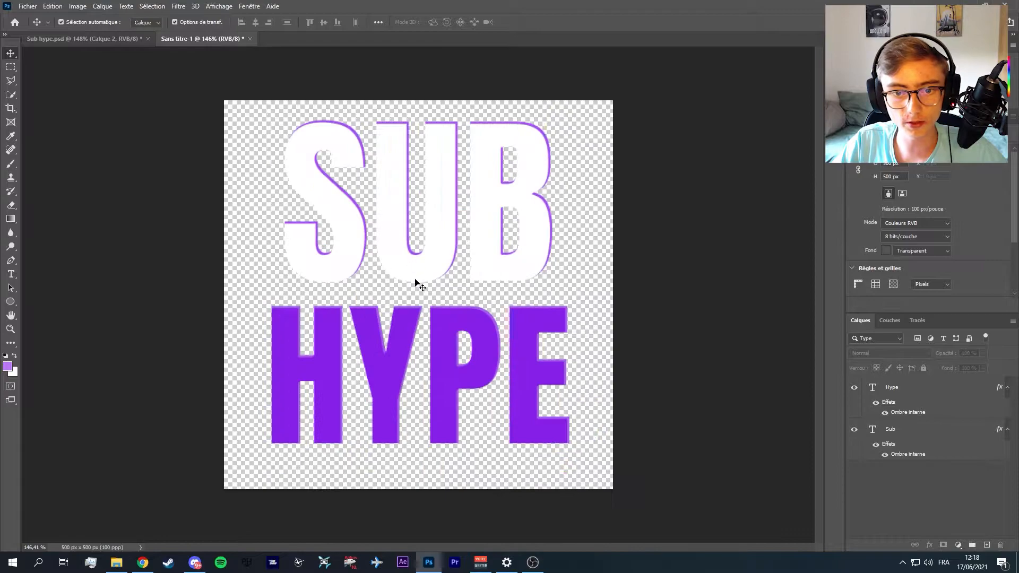
left_click(397, 255)
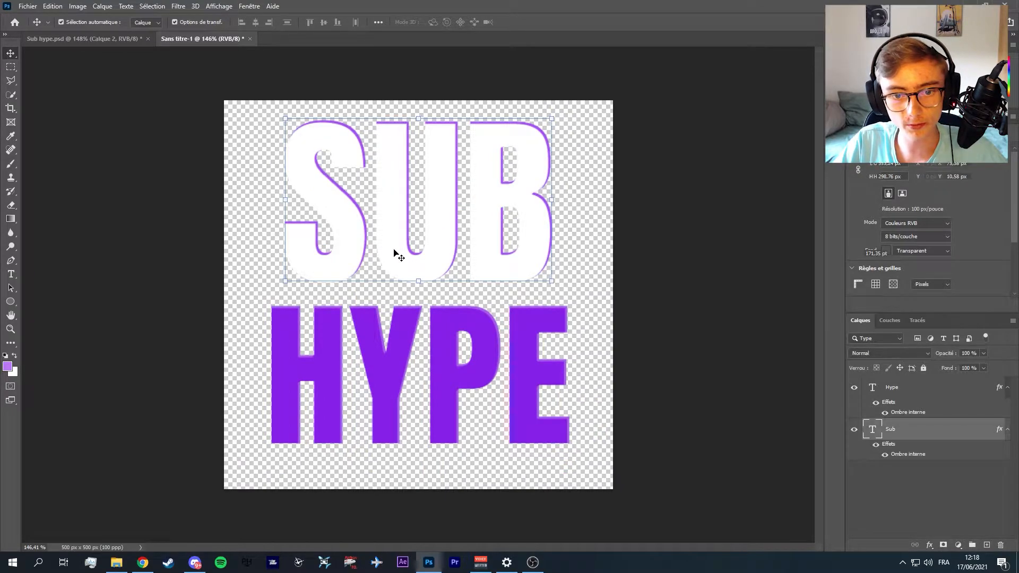
left_click(126, 6)
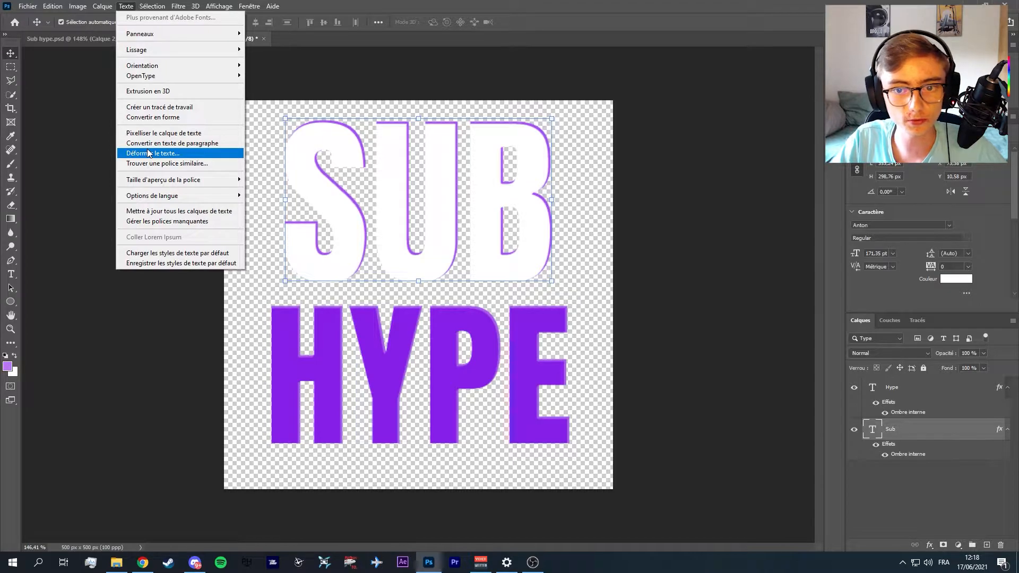
left_click(148, 153)
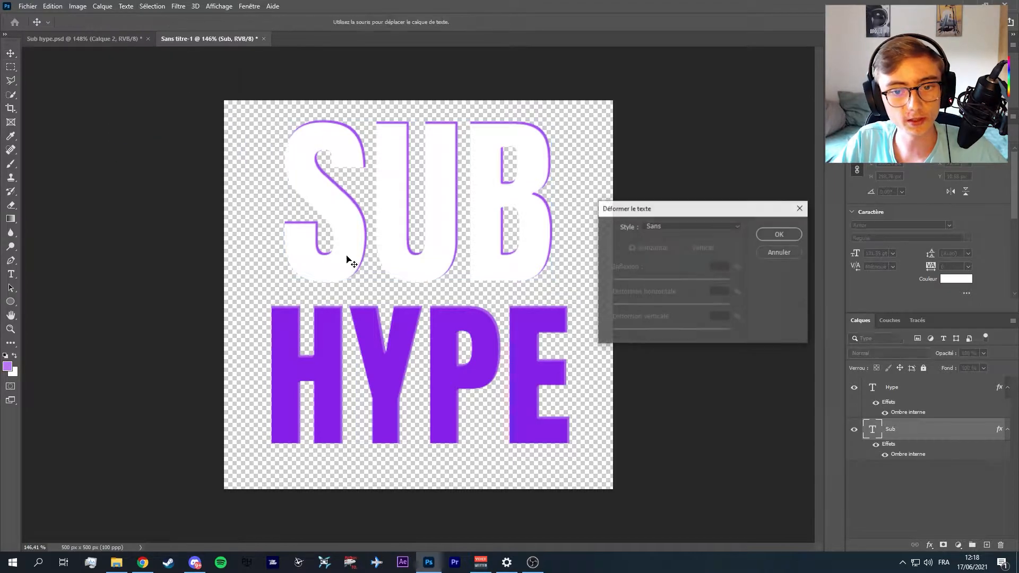
left_click(687, 226)
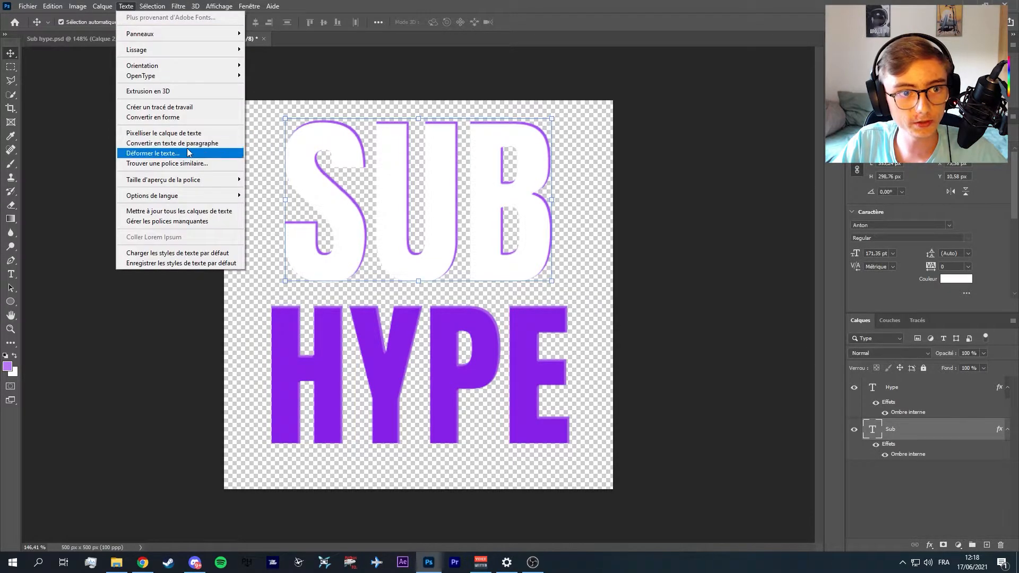
left_click(177, 154)
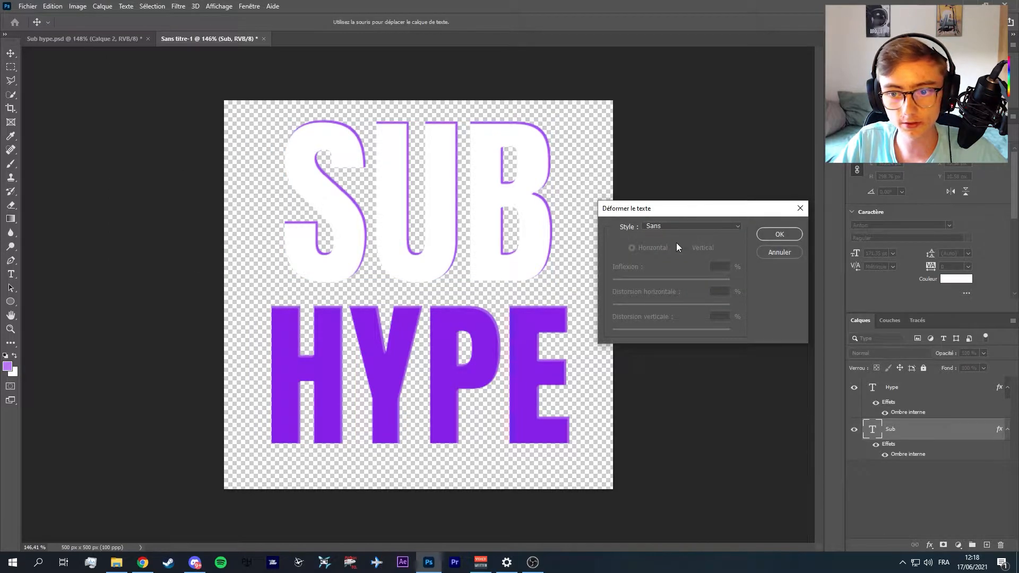
left_click(687, 226)
left_click(670, 276)
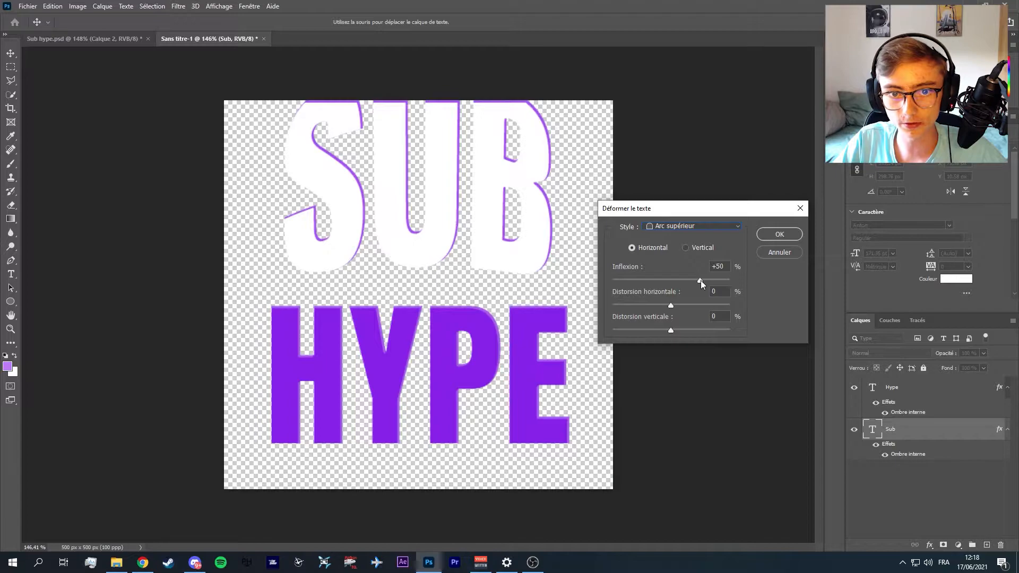
left_click_drag(698, 281, 687, 281)
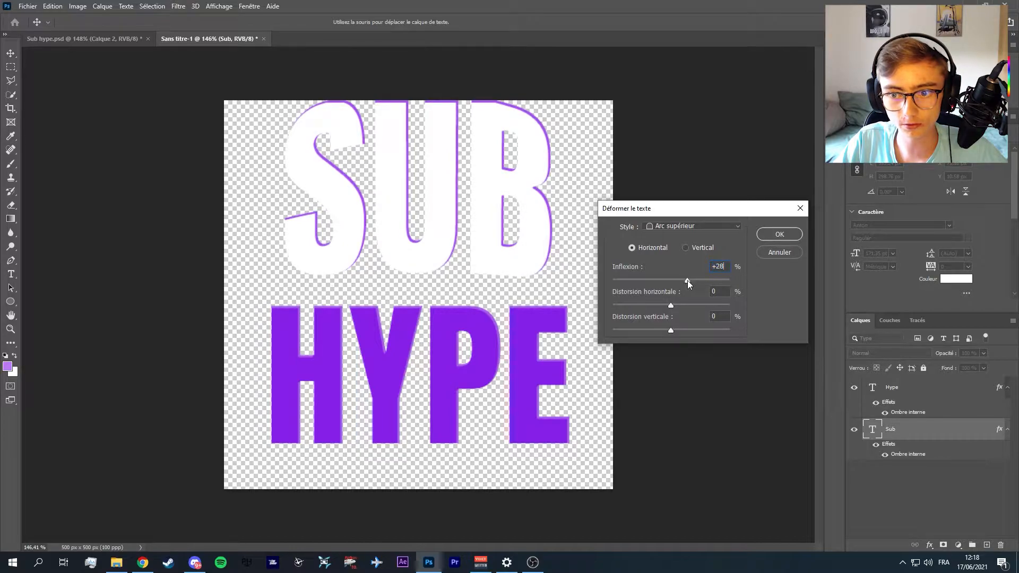
Give the SUB text warp a vertical distortion of +11%, try a slight horizontal distortion, and apply the warp.
mouse_move(676, 328)
left_mouse_down()
mouse_move(715, 330)
mouse_move(676, 330)
left_mouse_up()
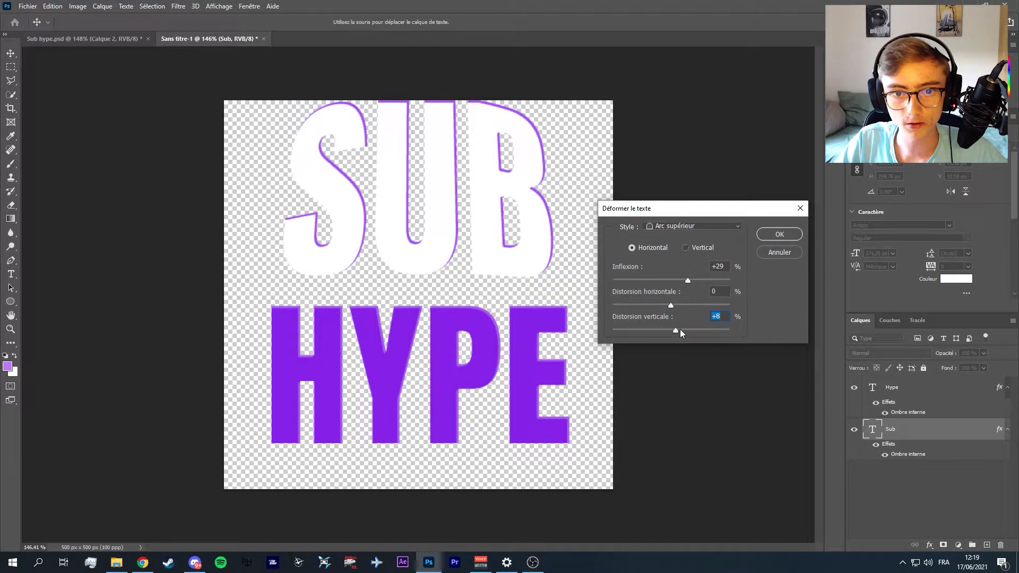
left_click_drag(678, 329, 677, 329)
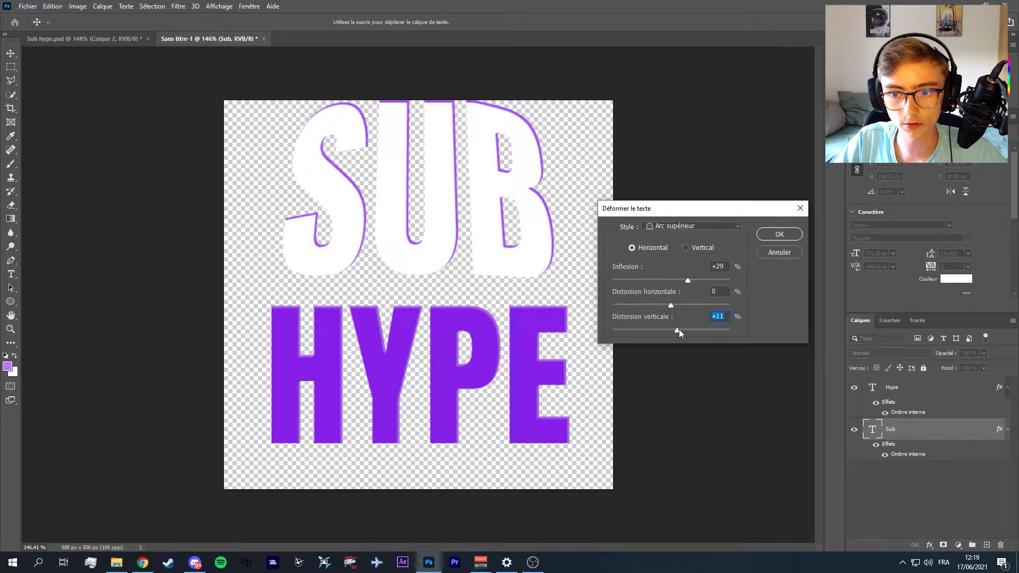
mouse_move(671, 306)
left_mouse_down()
mouse_move(694, 302)
mouse_move(680, 305)
left_mouse_up()
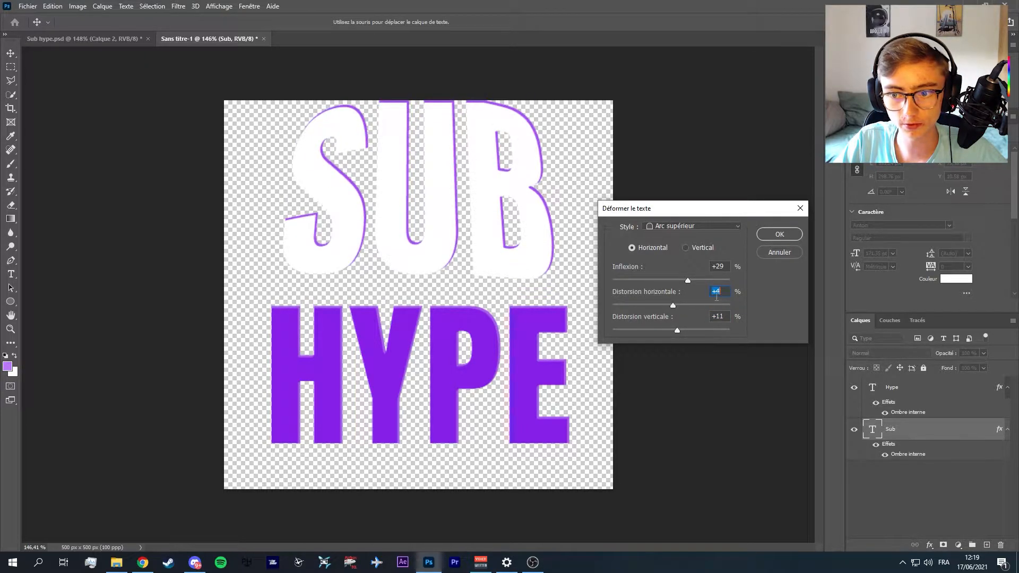
left_click(778, 234)
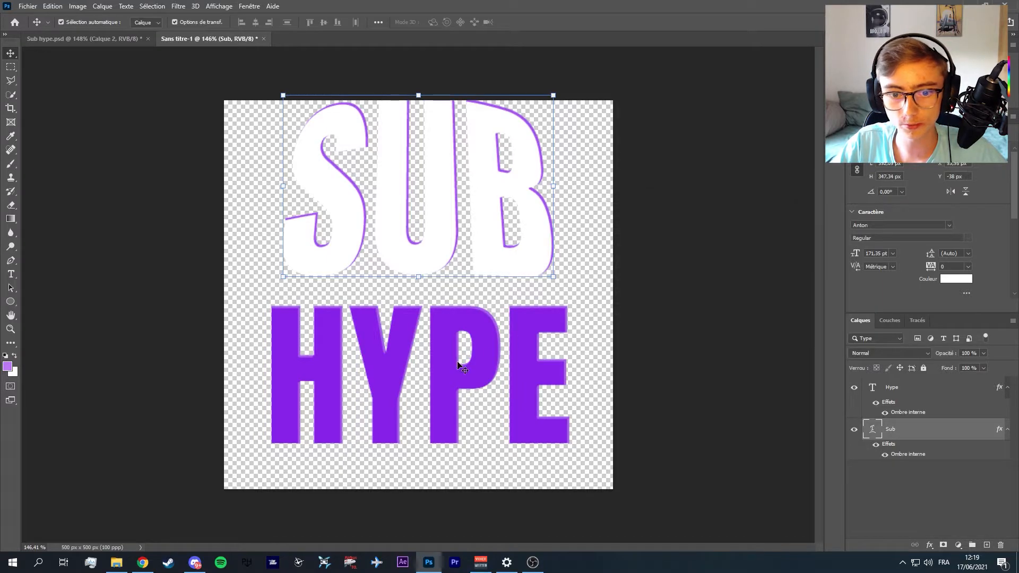
Warp the HYPE text with the Arc inférieur style, a horizontal bend of +30% and 0% vertical distortion.
left_click(460, 367)
left_click(126, 6)
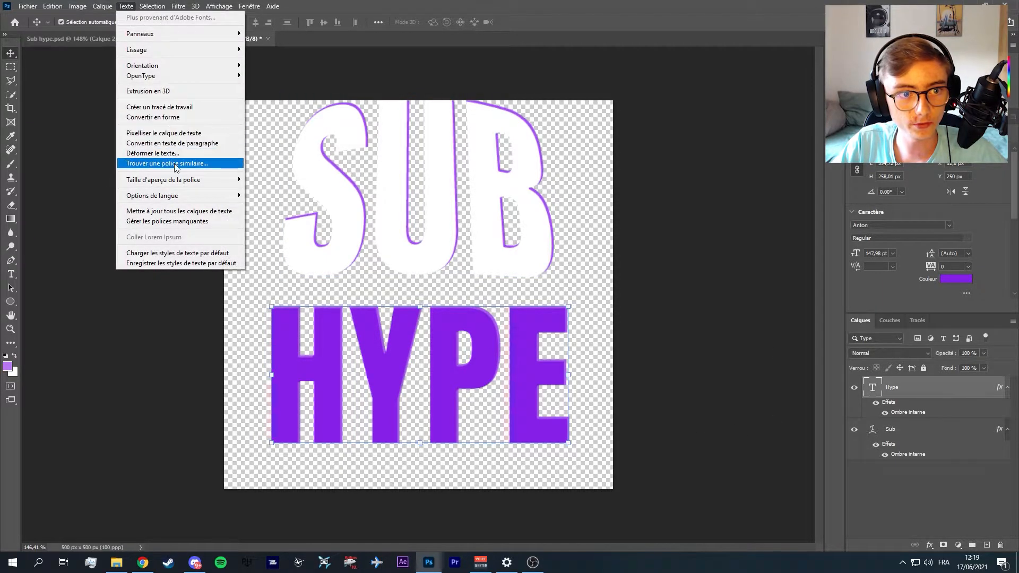
left_click(175, 152)
left_click(665, 227)
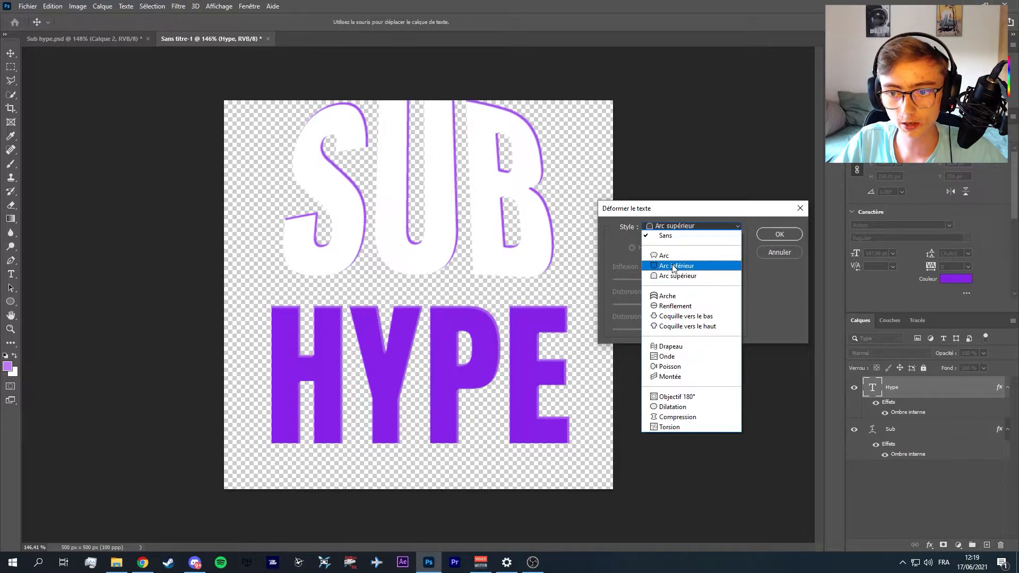
left_click(676, 265)
left_click_drag(695, 278, 689, 279)
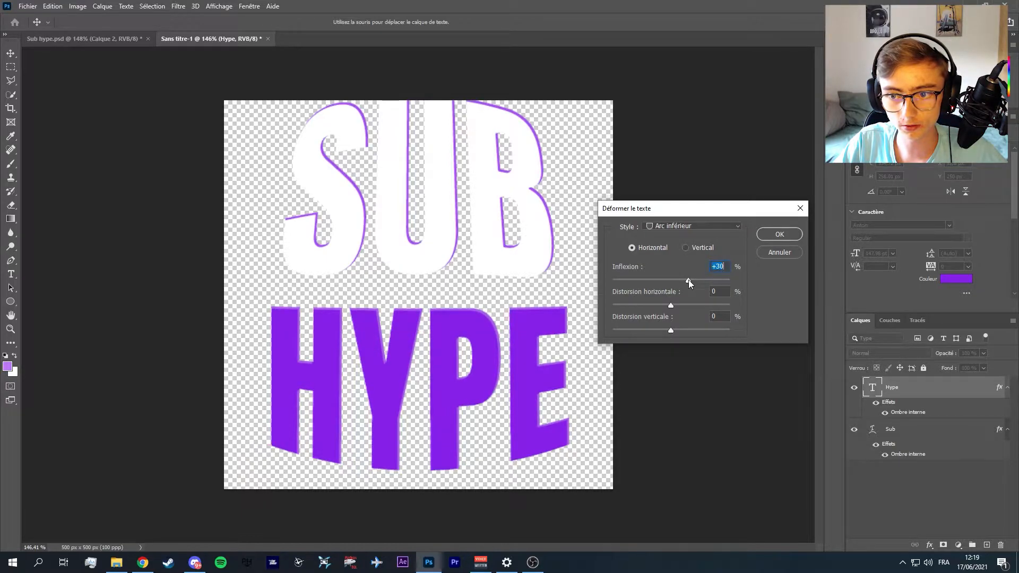
left_click_drag(677, 327, 675, 329)
type("0")
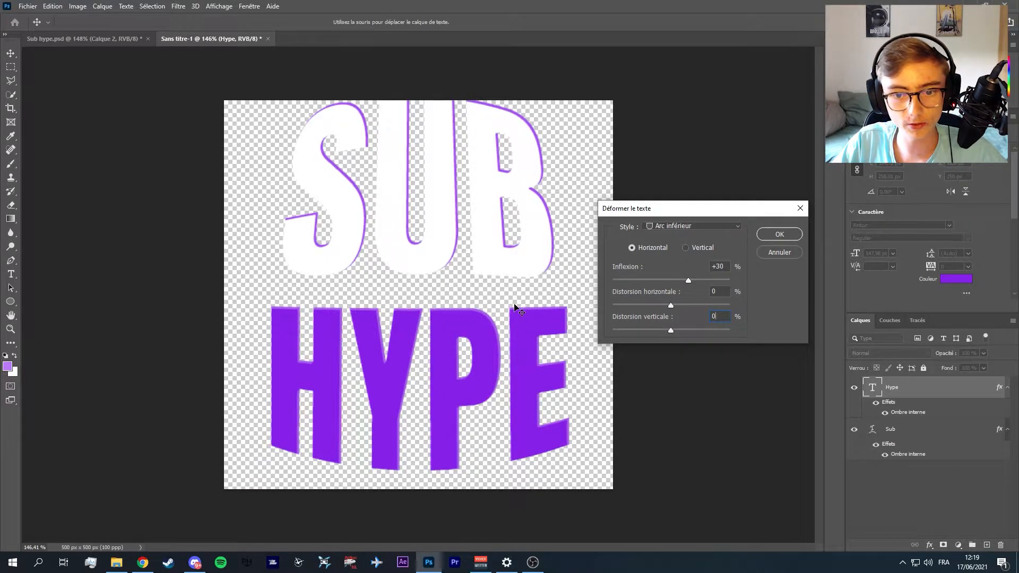
left_click(791, 236)
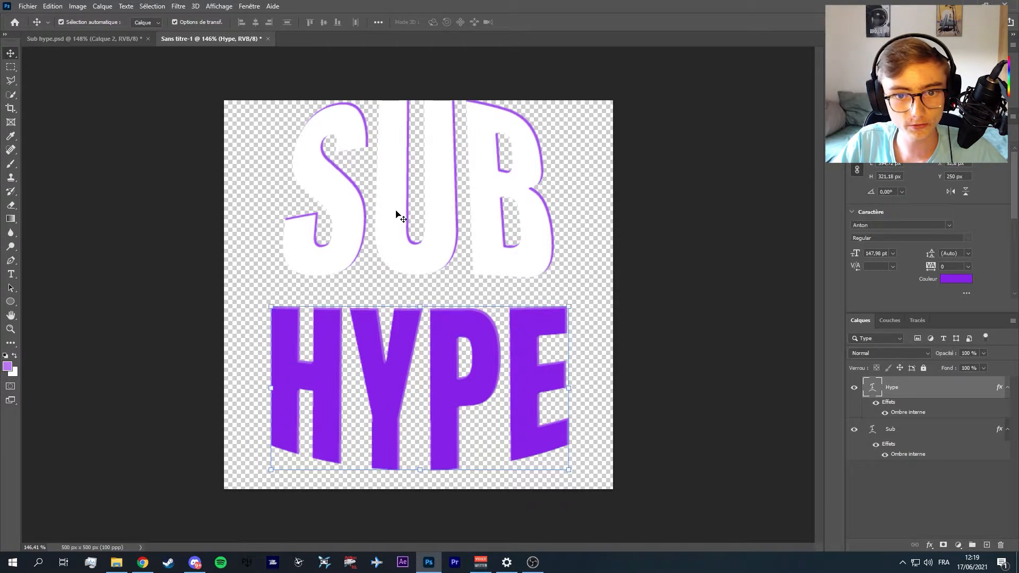
Move the SUB text down towards HYPE and reduce its height to about 91%.
left_click_drag(398, 234, 394, 238)
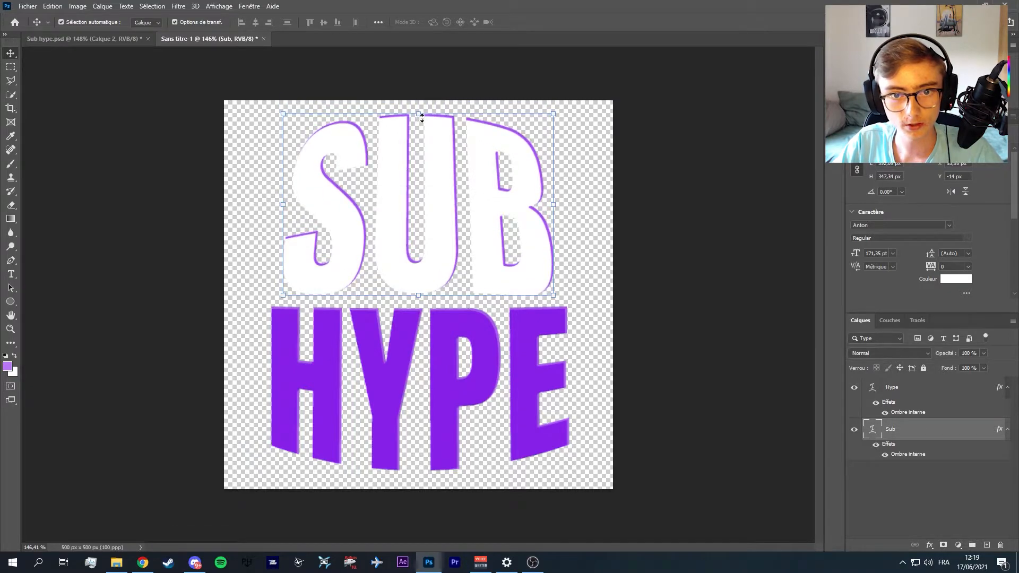
mouse_move(424, 120)
left_mouse_down()
mouse_move(422, 96)
mouse_move(424, 114)
left_mouse_up()
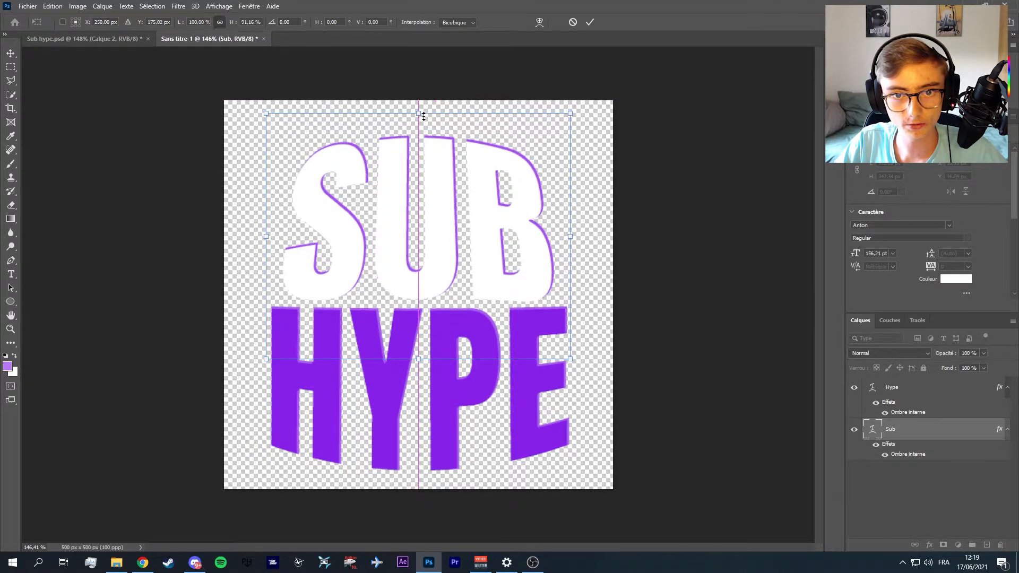
Nudge the SUB text up a few pixels and commit its transformation.
key("Up")
key("Up")
key("Up")
key("Up")
key("Up")
key("Up")
key("Up")
key("Up")
key("Up")
key("Up")
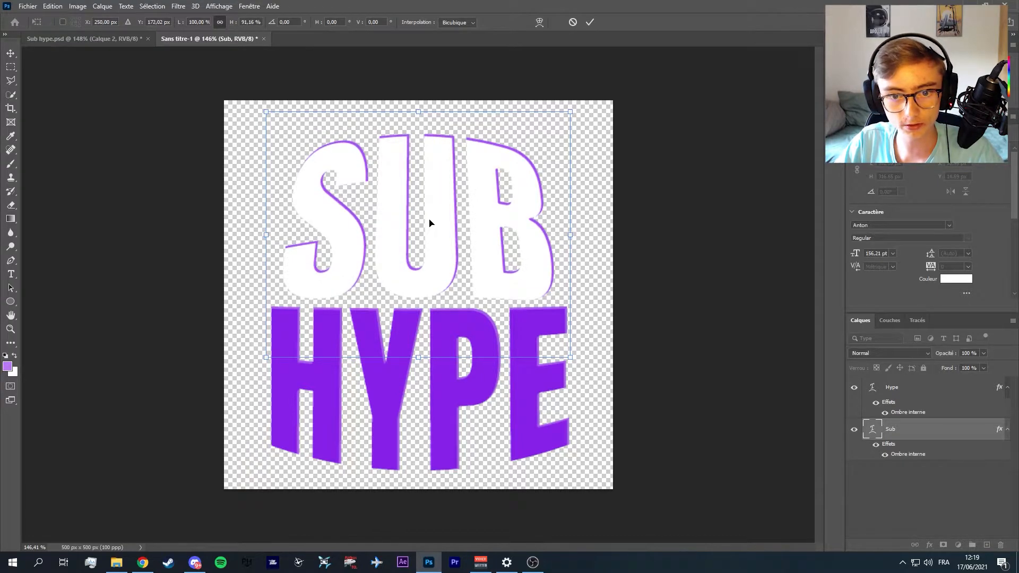
key("Up")
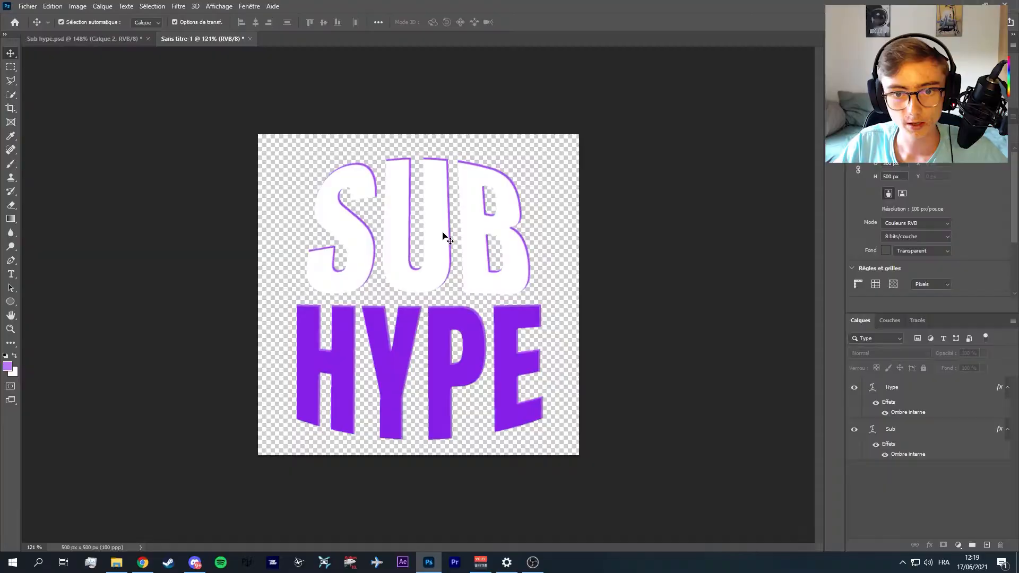
Group the Sub and Hype text layers together.
left_click(444, 236)
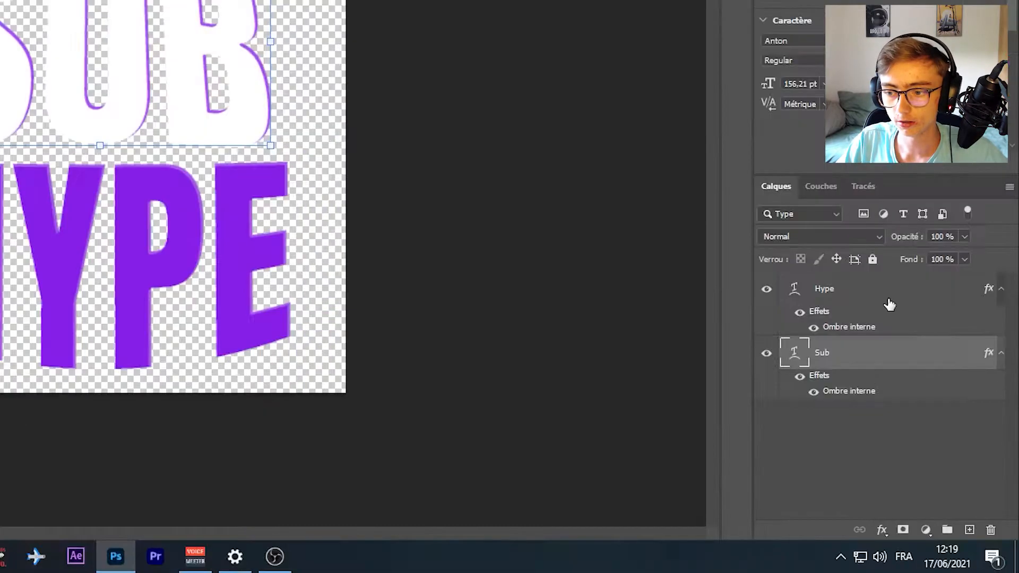
left_click(930, 389, "shift")
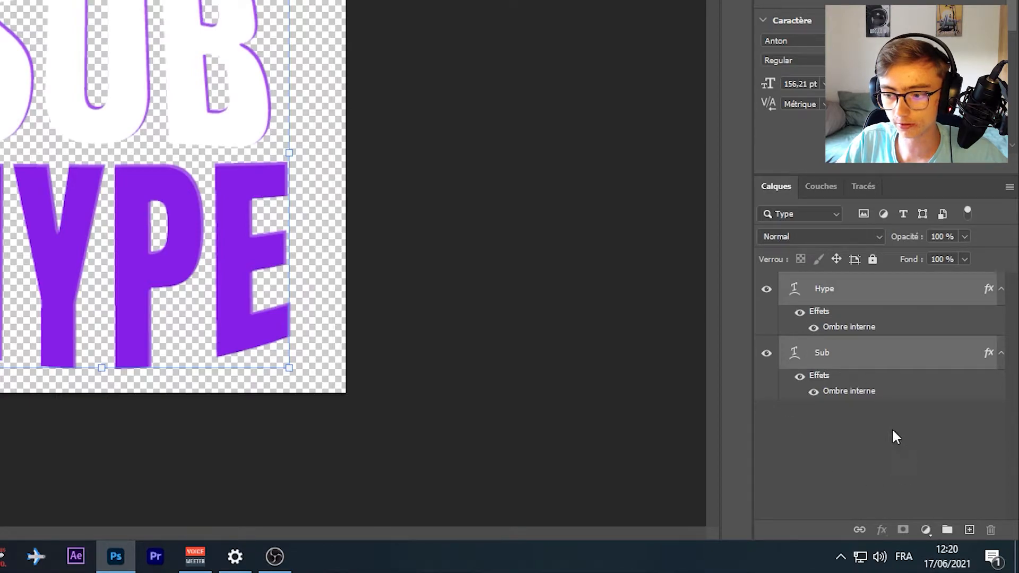
left_click(950, 531)
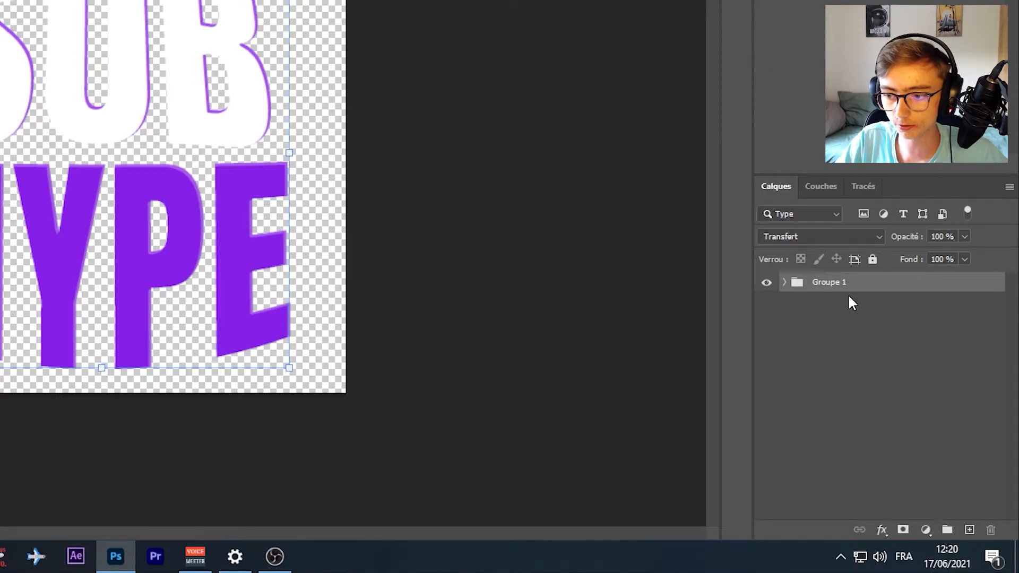
Add a black drop shadow (Ombre portée) to the text group with 100% opacity and a size of 16 px.
double_click(986, 388)
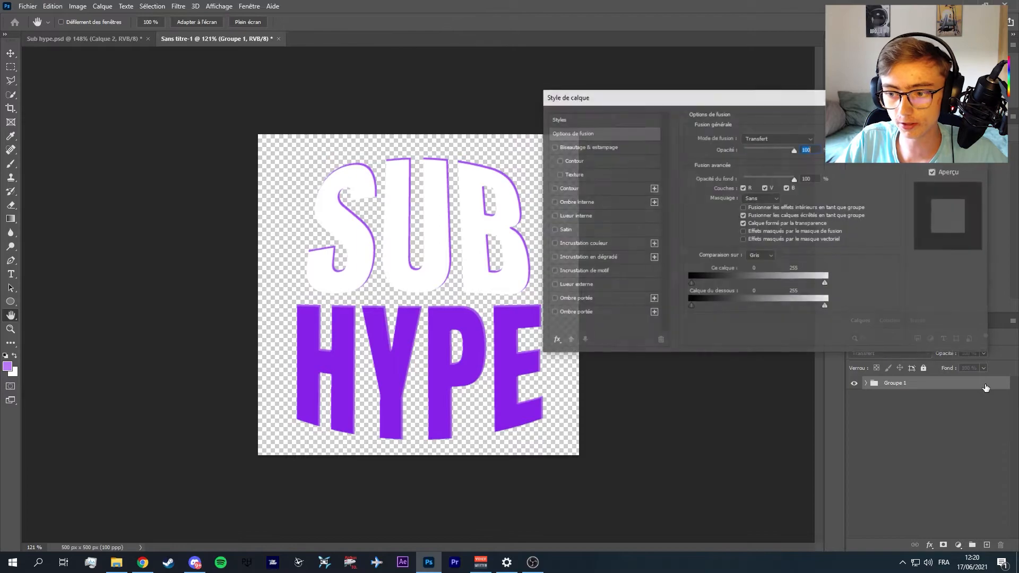
left_click_drag(626, 102, 618, 112)
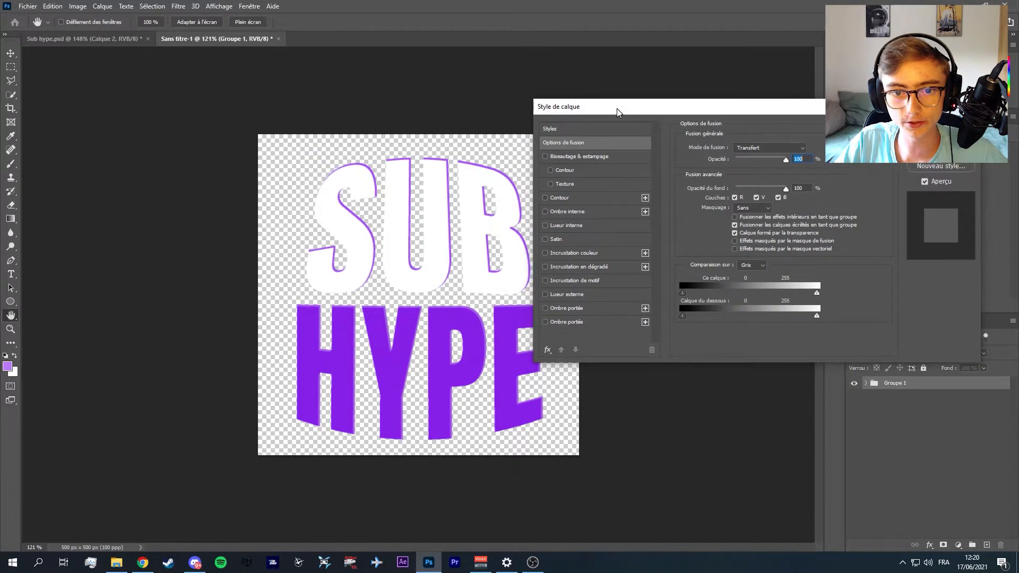
left_click(567, 309)
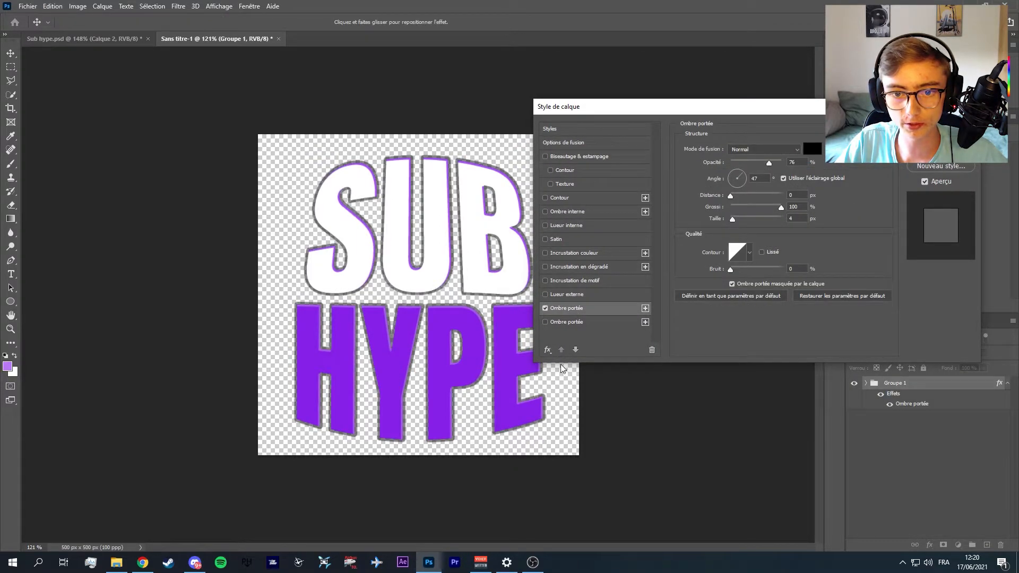
left_click_drag(769, 162, 829, 164)
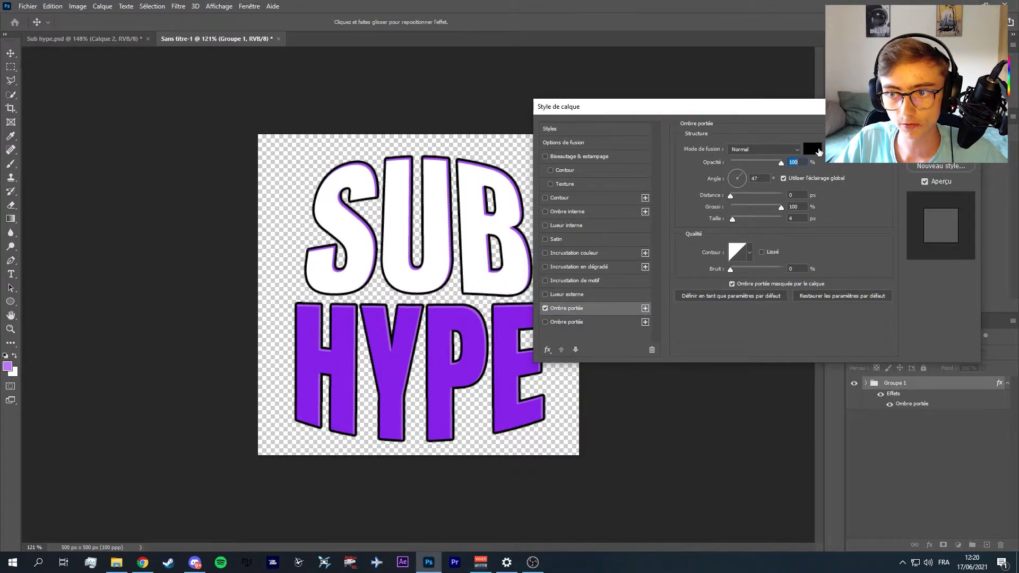
left_click(819, 152)
left_click(830, 362)
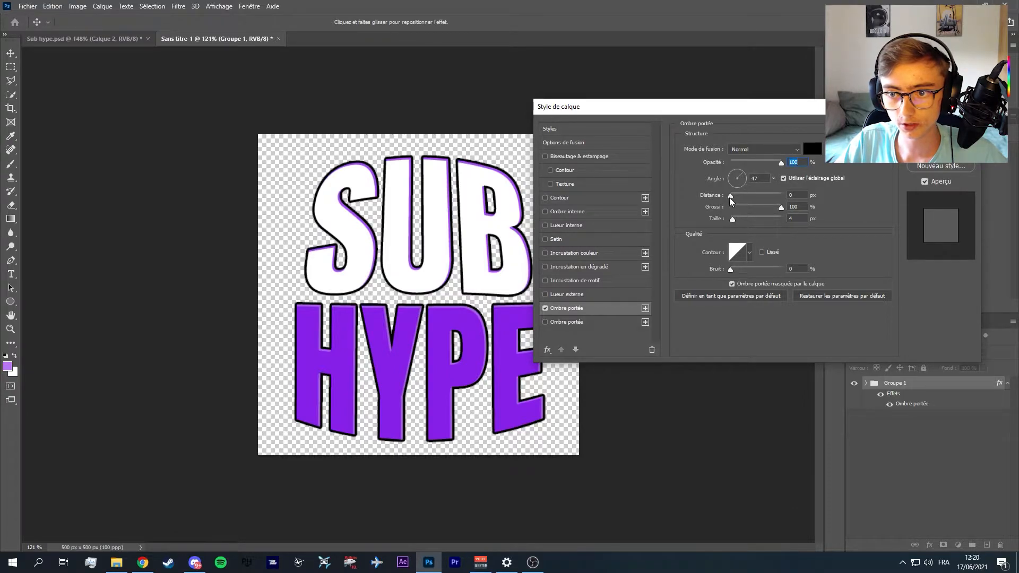
left_click_drag(733, 220, 737, 221)
scroll(432, 340, "down", 5)
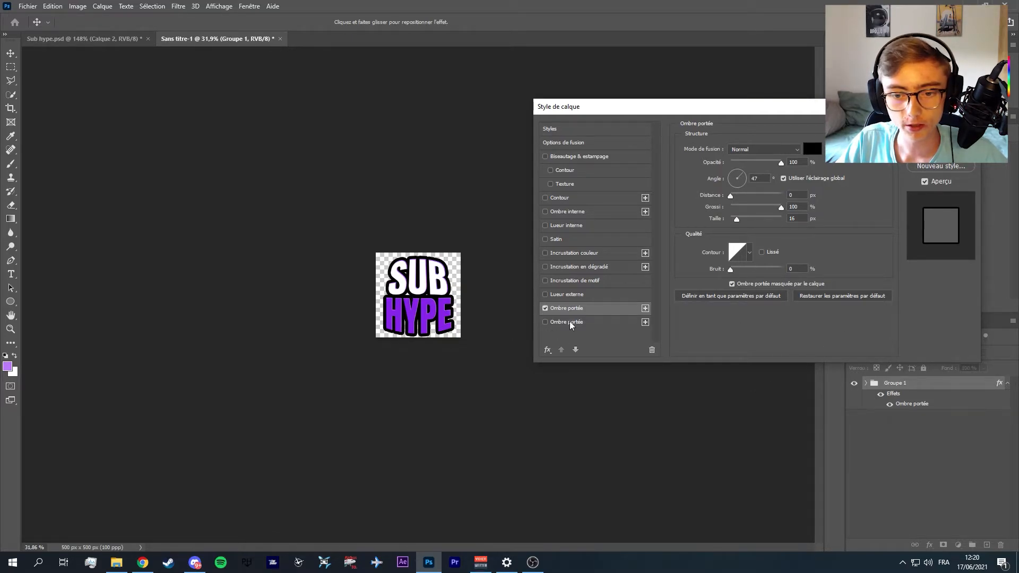
scroll(417, 295, "up", 5)
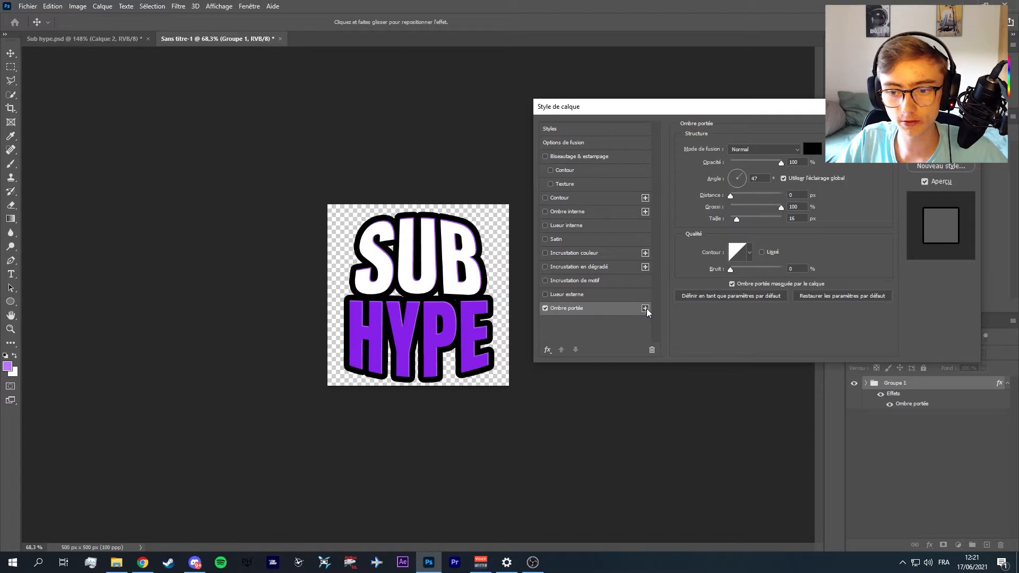
Add a second drop shadow to the group and set its colour to purple #9339e8 sampled from the HYPE lettering.
left_click(646, 309)
left_click(602, 324)
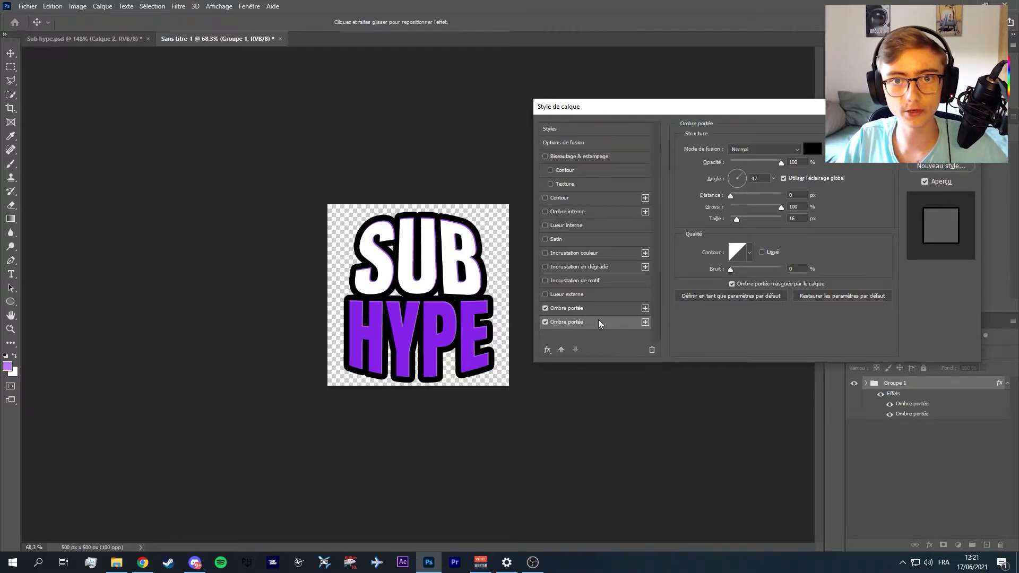
left_click(812, 149)
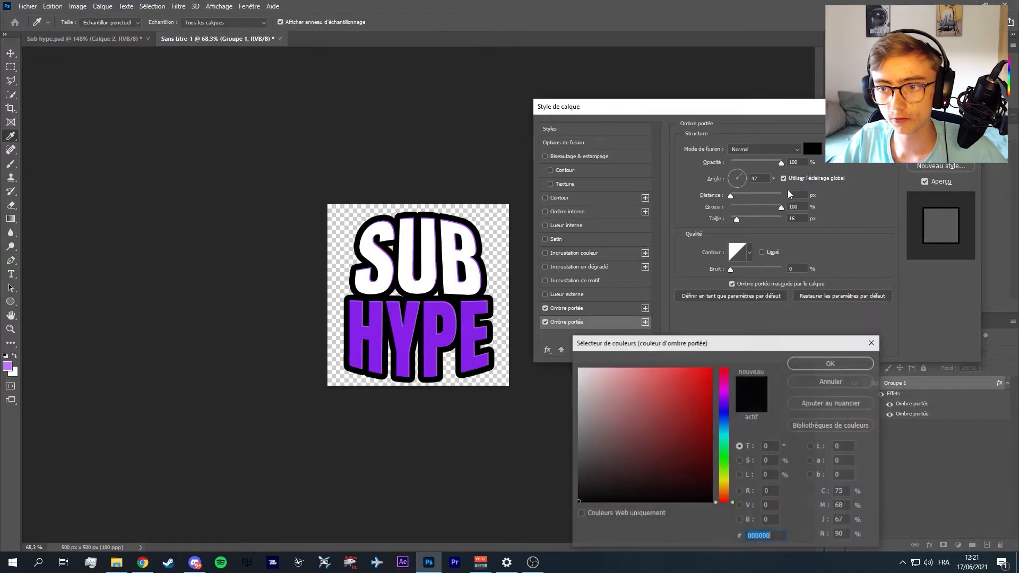
left_click(474, 350)
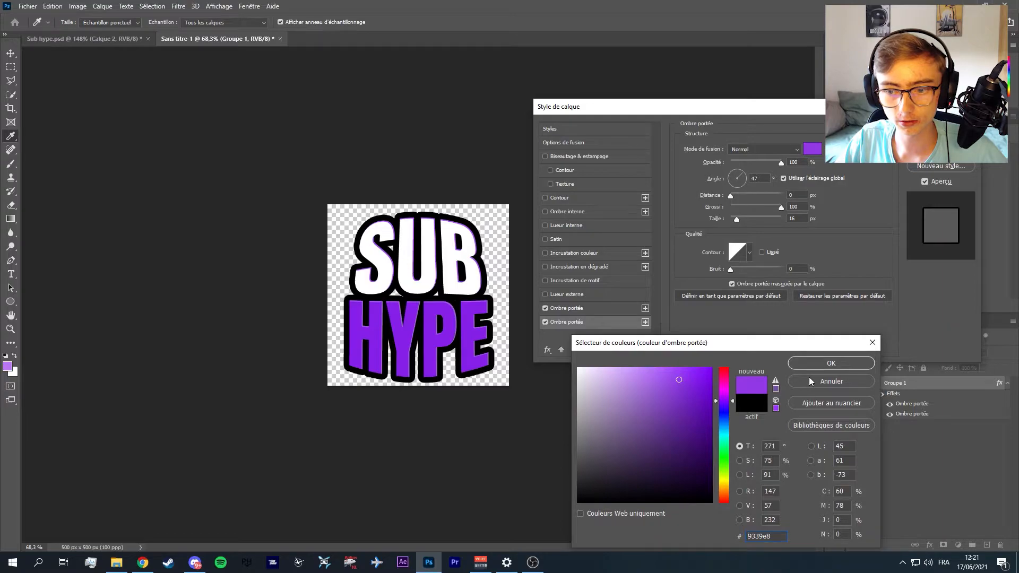
left_click(807, 363)
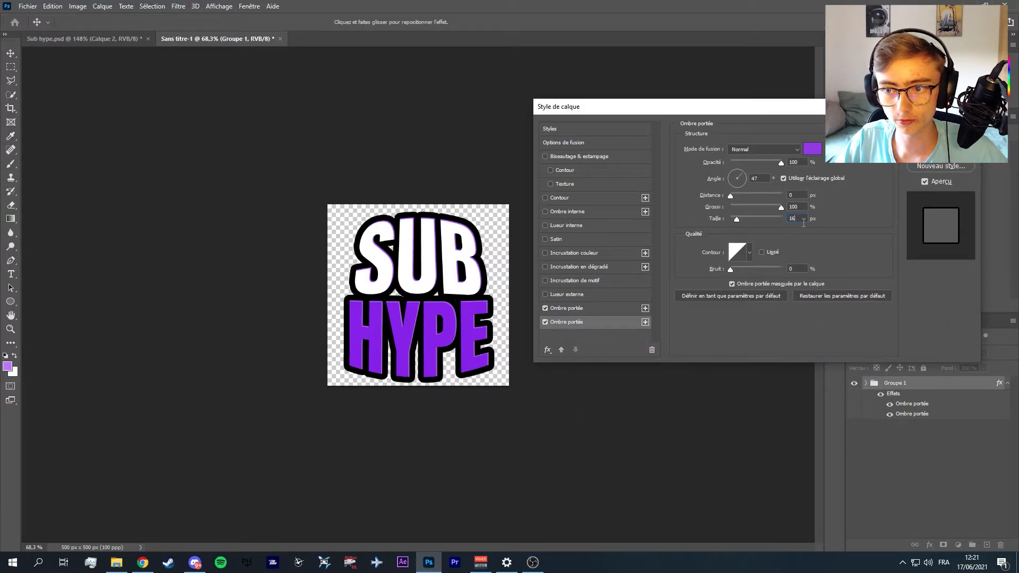
Set the purple drop shadow's size to 20 px and apply the layer style.
key("BackSpace")
type("8")
key("BackSpace")
type("9")
key("BackSpace")
type("0")
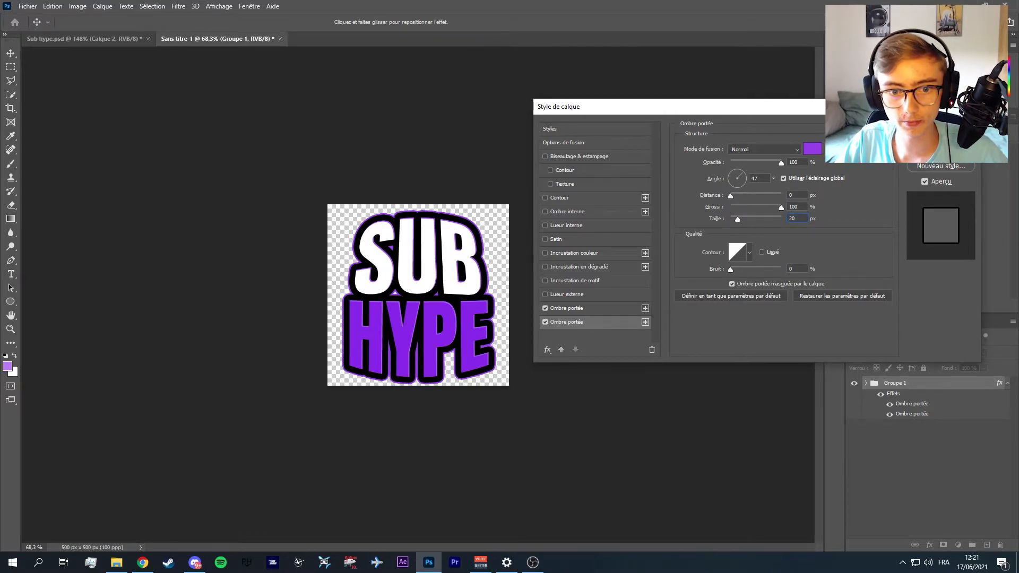
key("Return")
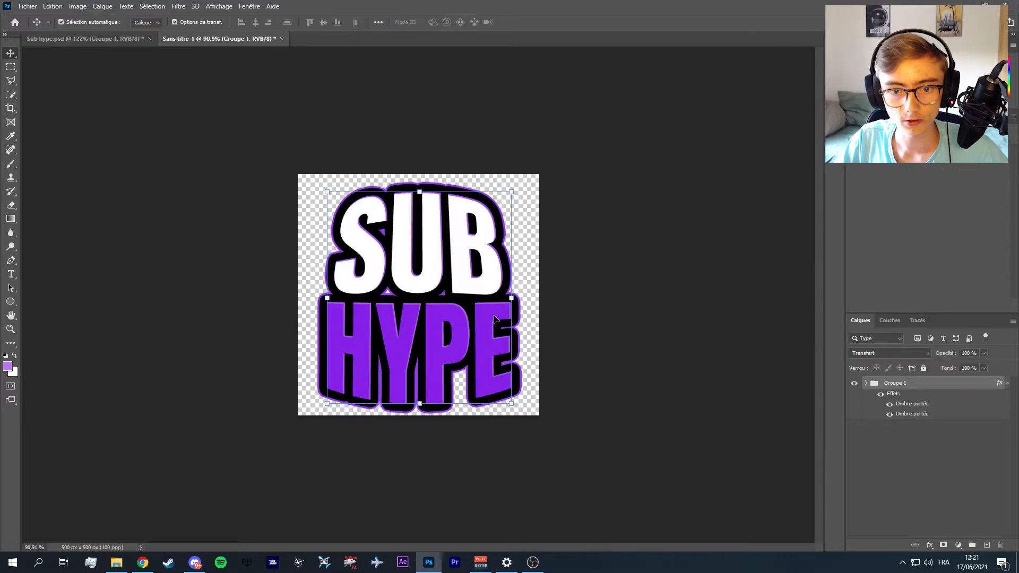
Set the group's black drop shadow size to 13 px and the purple one to 17 px, and apply the style.
double_click(941, 404)
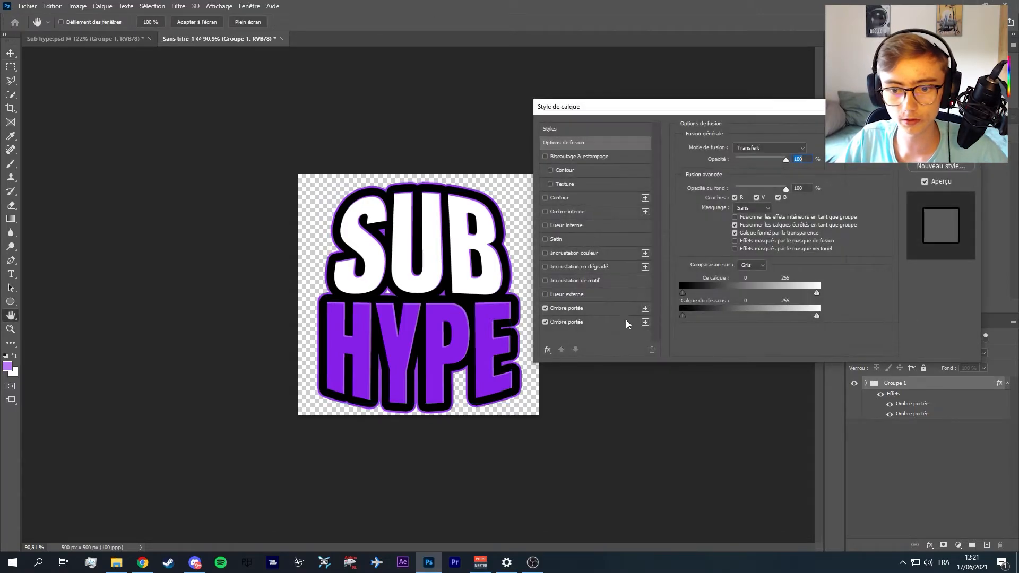
double_click(794, 219)
type("13")
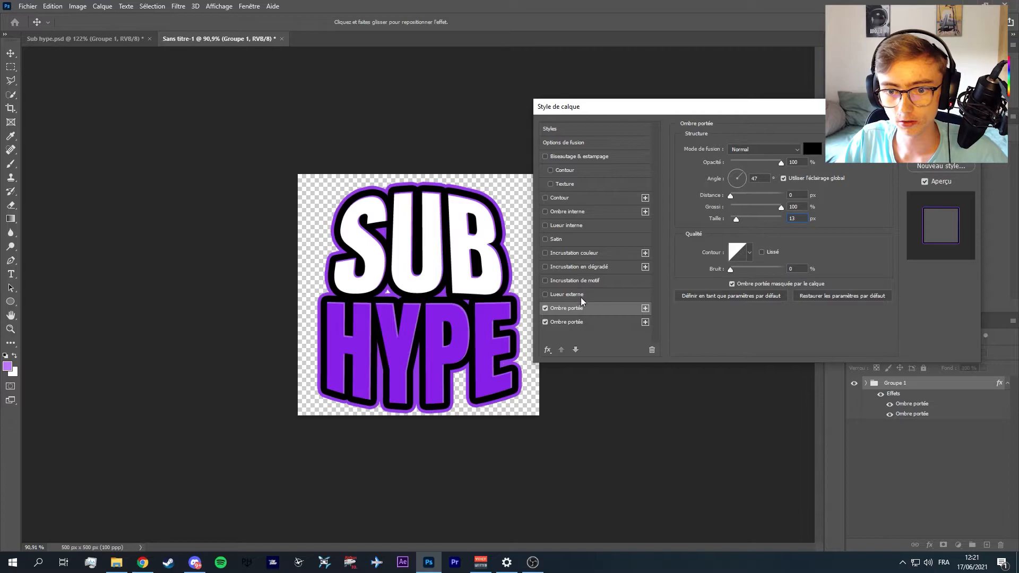
left_click(578, 322)
type("17")
key("Return")
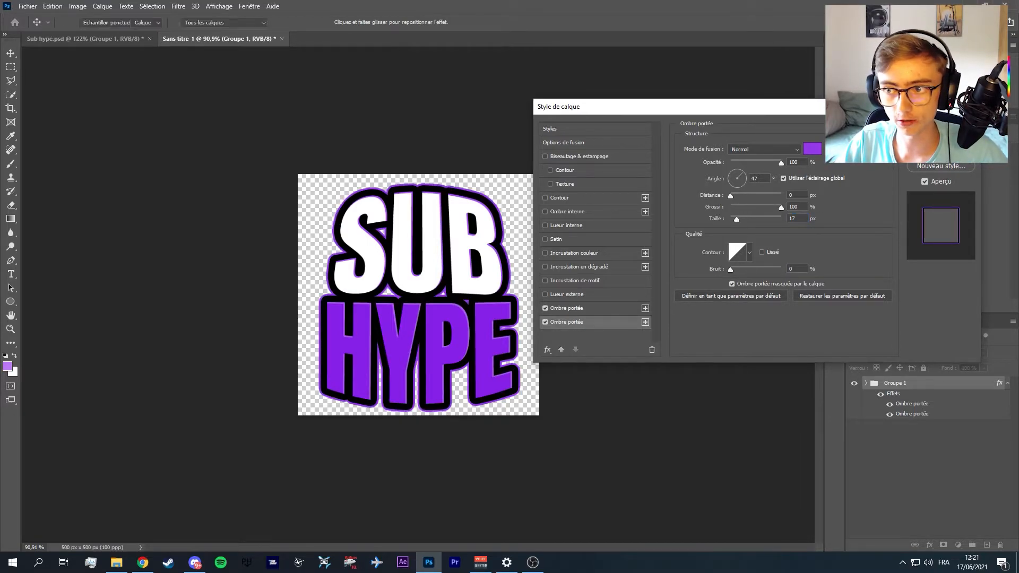
scroll(503, 253, "down", 3)
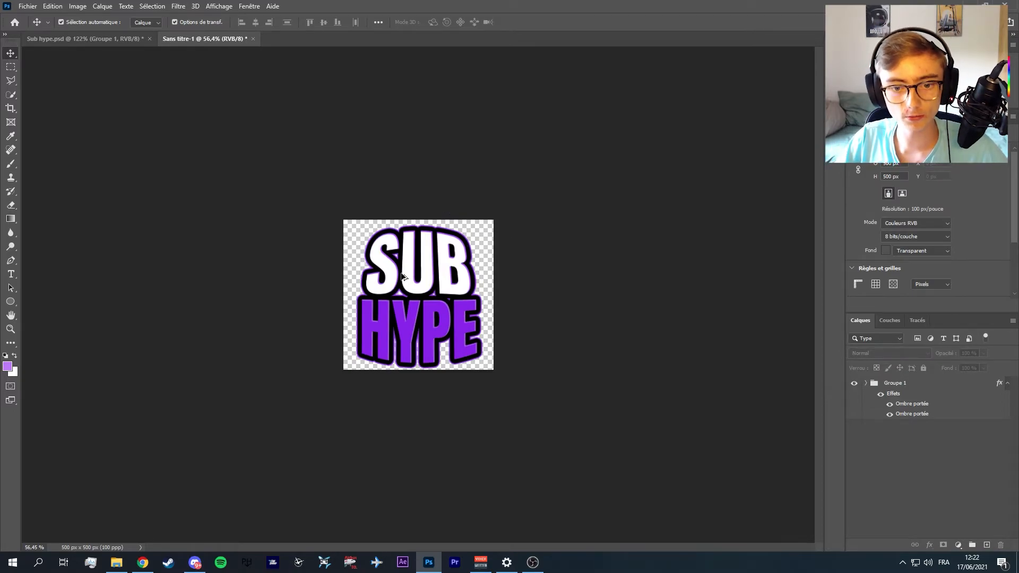
scroll(380, 293, "down", 3)
scroll(380, 293, "down", 1)
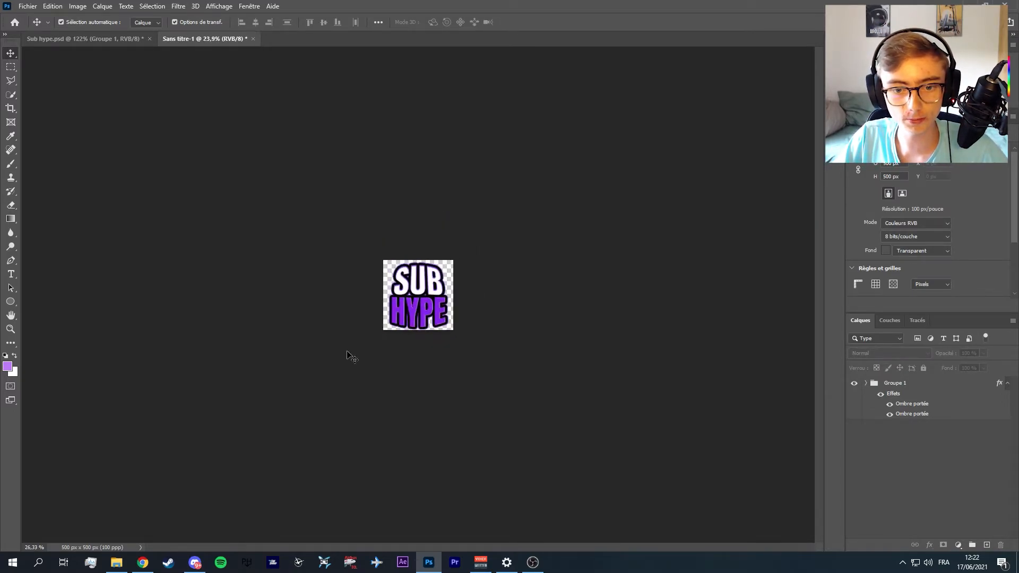
scroll(359, 357, "up", 2)
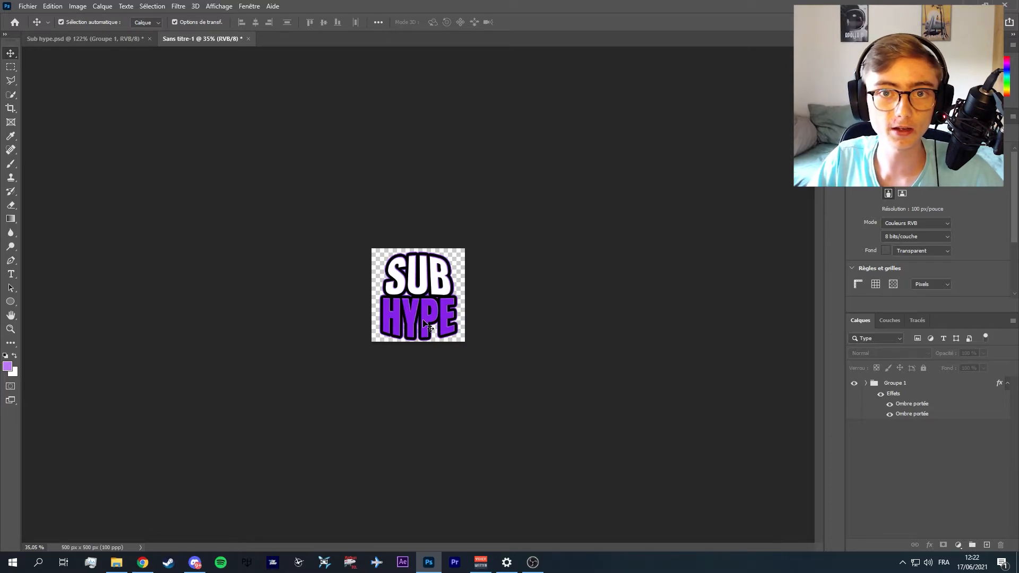
scroll(429, 326, "up", 3)
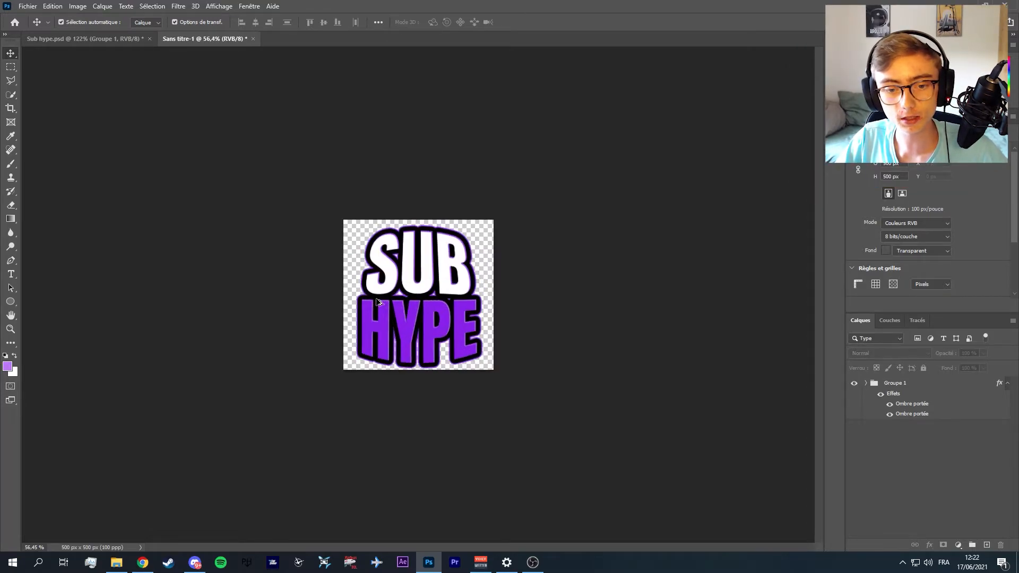
Create a new layer above the text group and set the Brush tool's size to 50 px with 100% hardness.
left_click(987, 546)
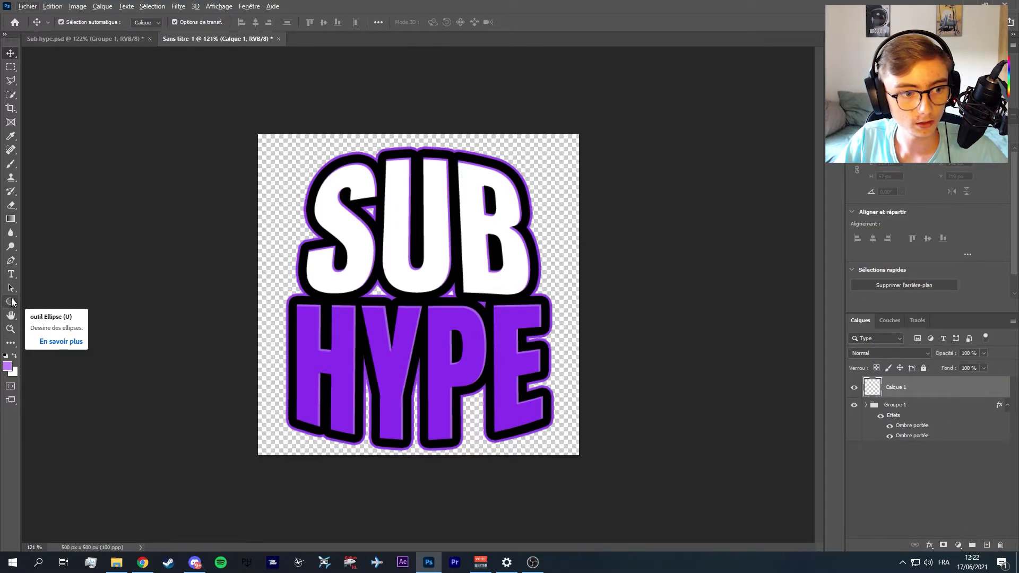
left_click(13, 165)
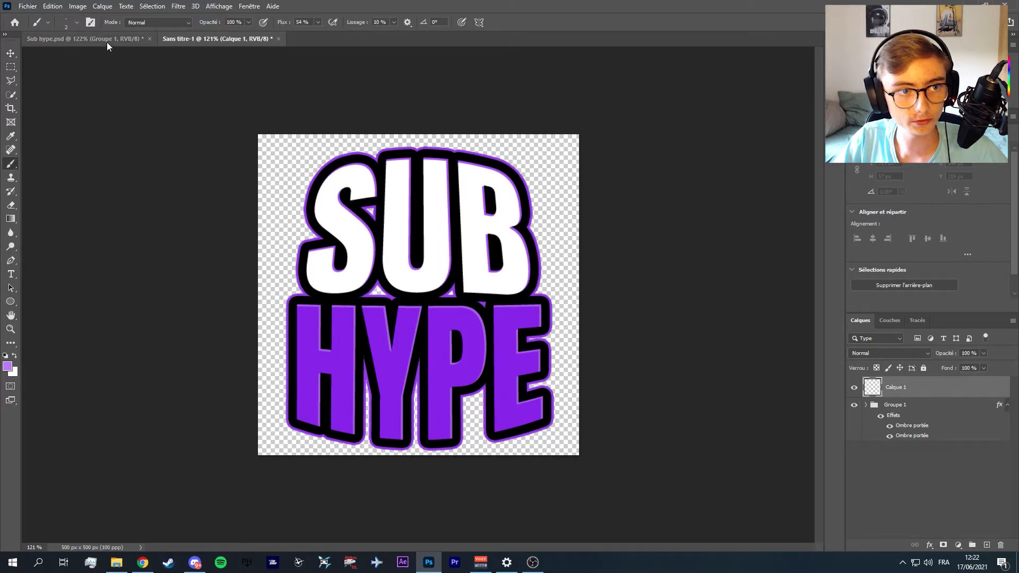
left_click(76, 24)
left_click(77, 53)
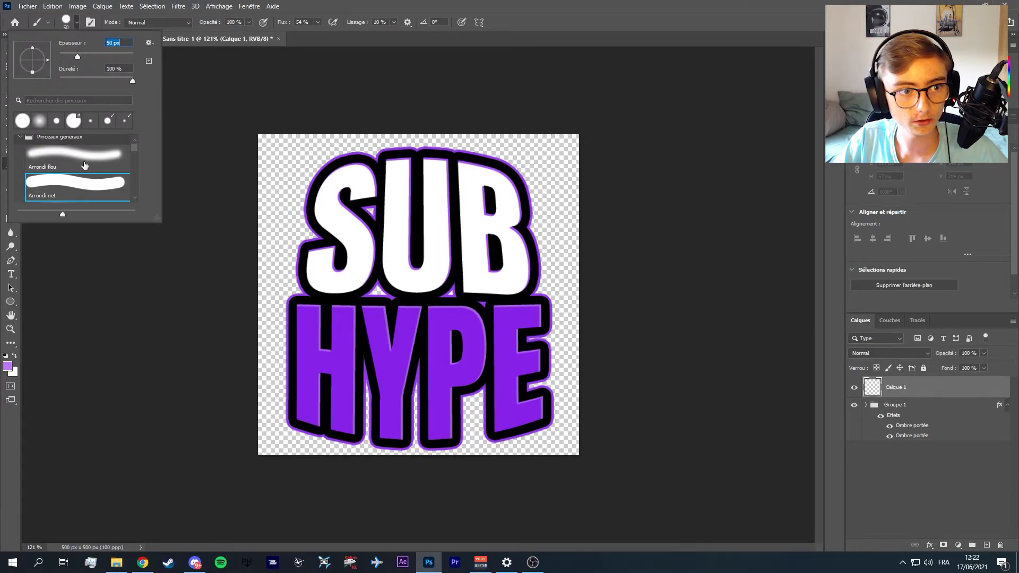
Set the brush size to 27 px and the foreground colour to black #000000.
right_click(384, 310)
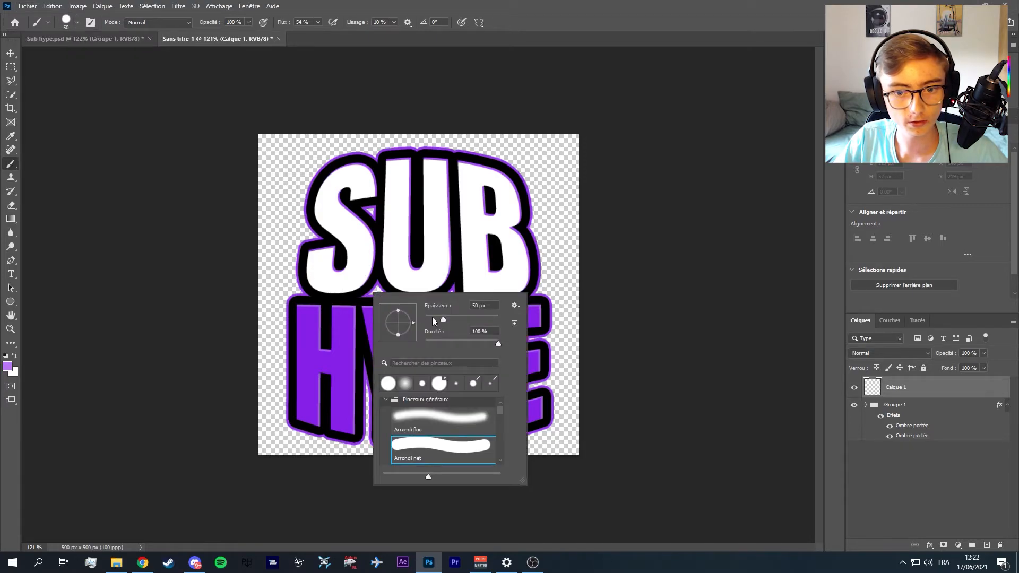
left_click_drag(437, 317, 434, 317)
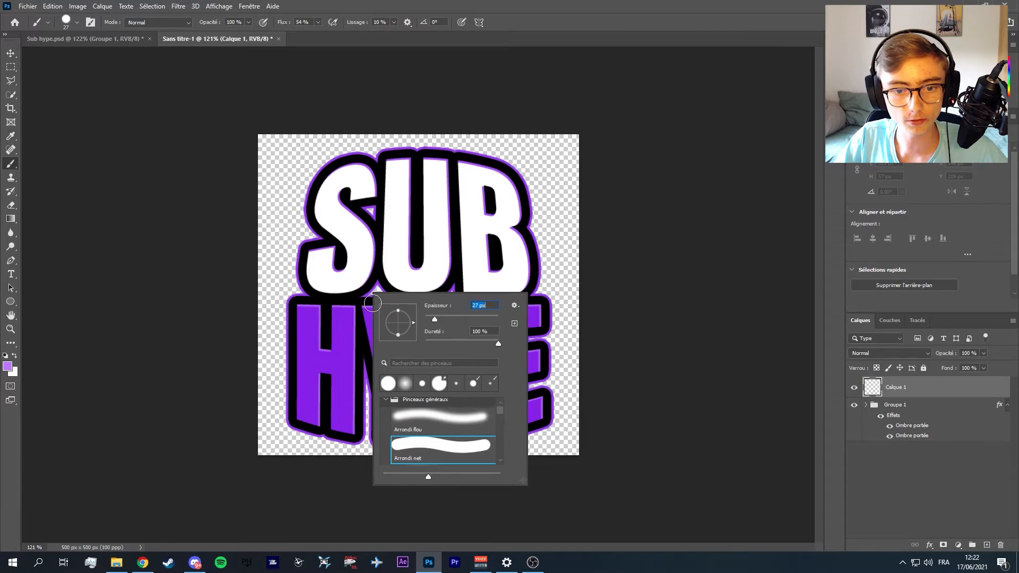
left_click(7, 366)
type("000000")
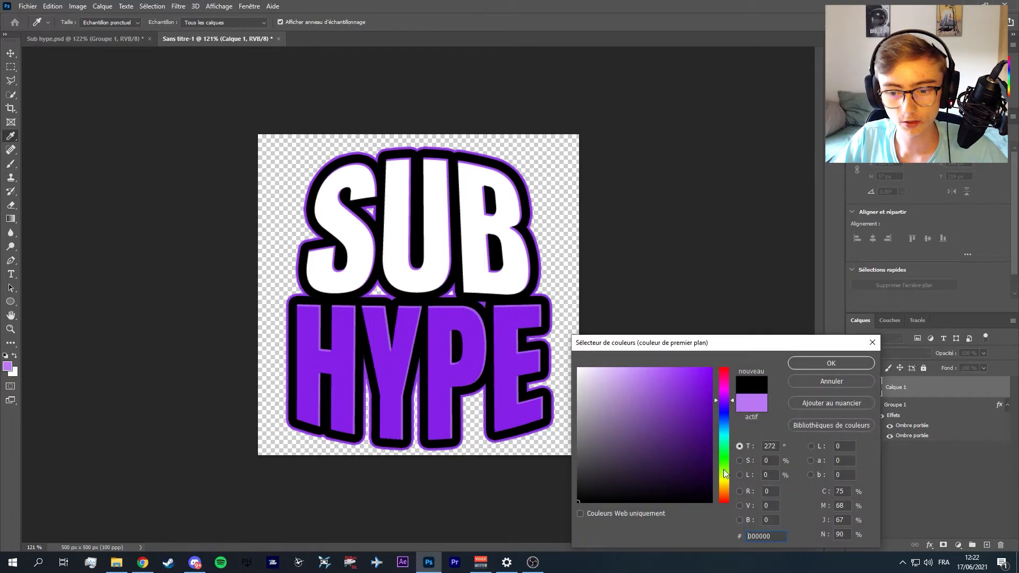
left_click(824, 361)
Paint black over the transparent and purple gaps between the SUB and HYPE lettering.
scroll(372, 328, "up", 5)
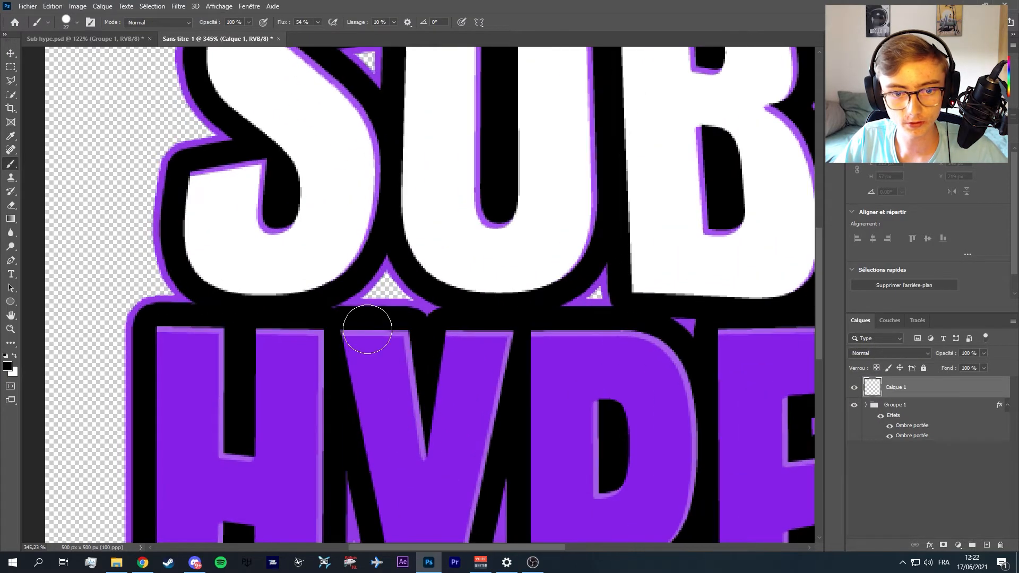
mouse_move(372, 328)
left_mouse_down()
mouse_move(410, 304)
mouse_move(453, 328)
left_mouse_up()
scroll(587, 335, "up", 2)
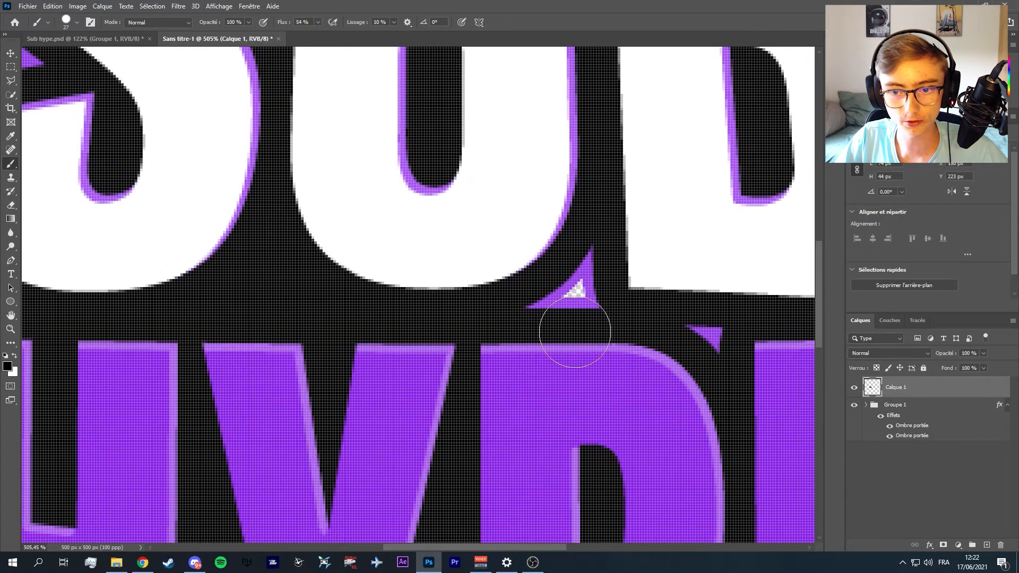
mouse_move(599, 337)
left_mouse_down()
mouse_move(580, 287)
mouse_move(596, 308)
left_mouse_up()
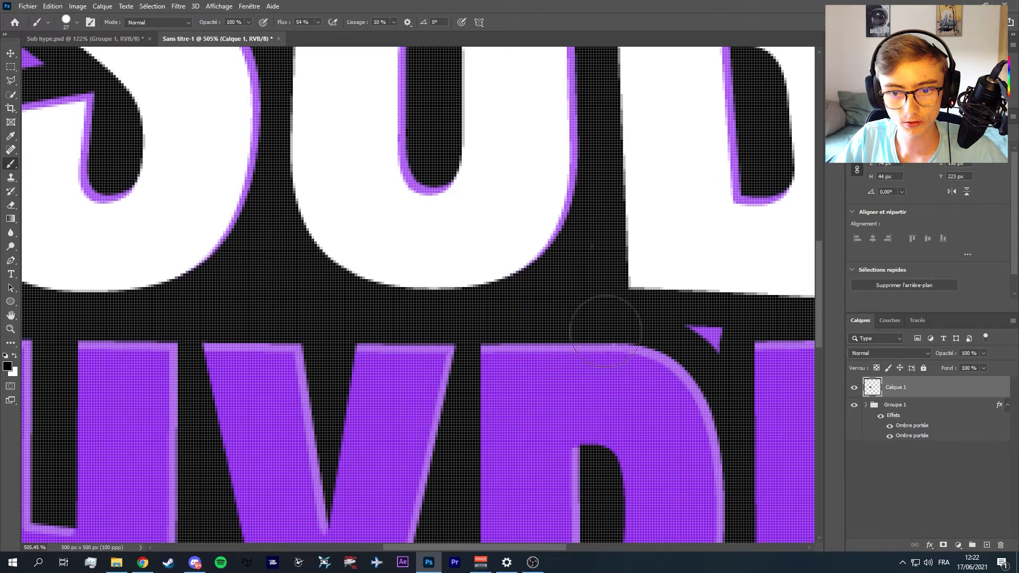
scroll(622, 305, "down", 10)
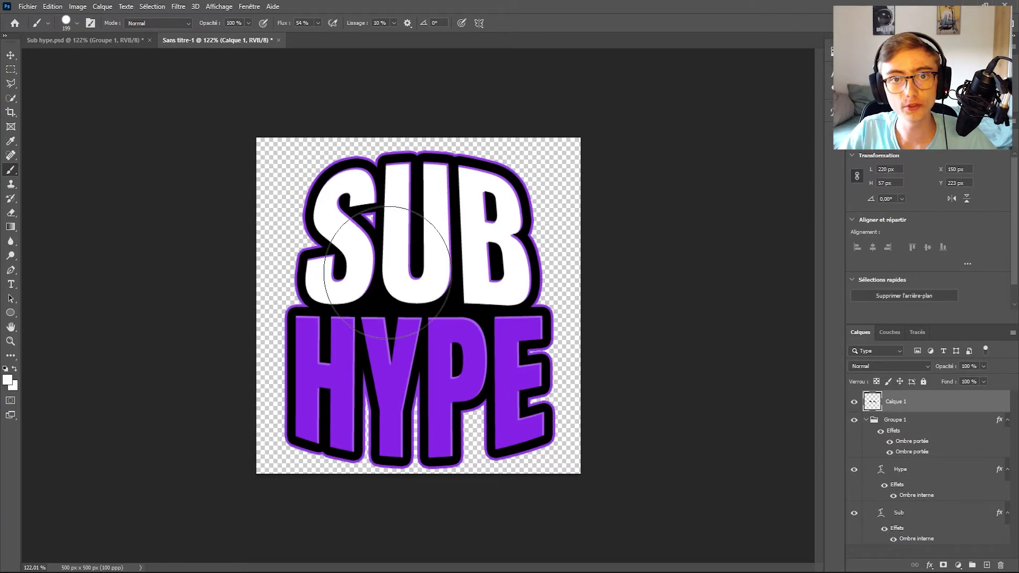
Create a new layer above Calque 1 and dab soft white highlights over the SUB lettering with a 280 px soft brush.
left_click(987, 565)
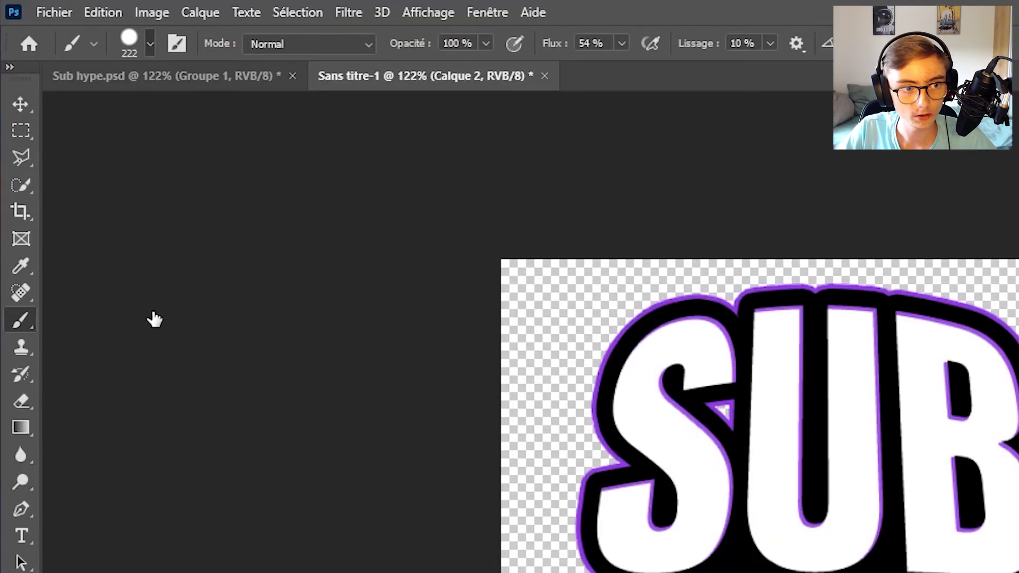
left_click(155, 321)
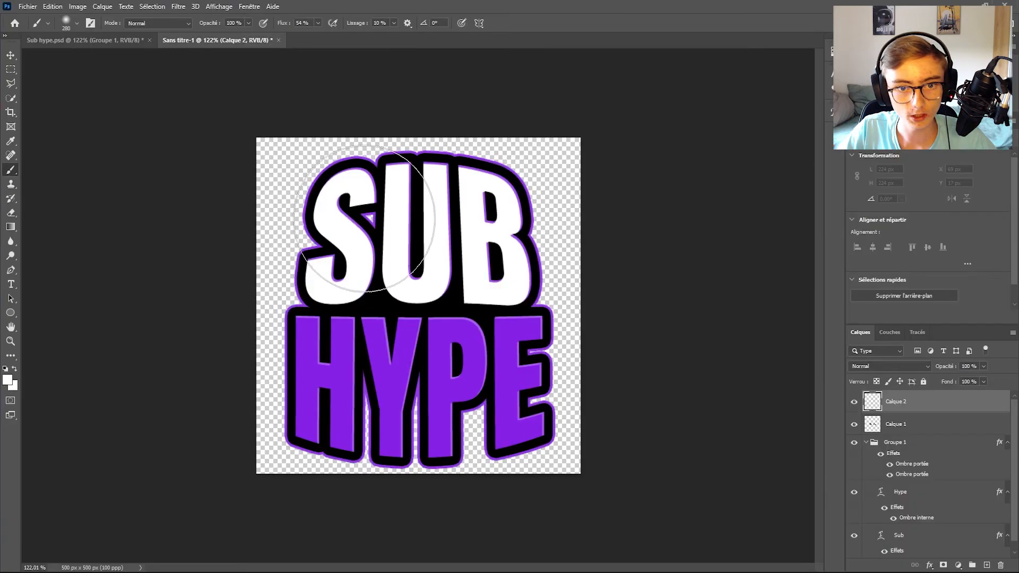
left_click(371, 231)
left_click(466, 239)
scroll(398, 276, "down", 5)
scroll(398, 276, "up", 5)
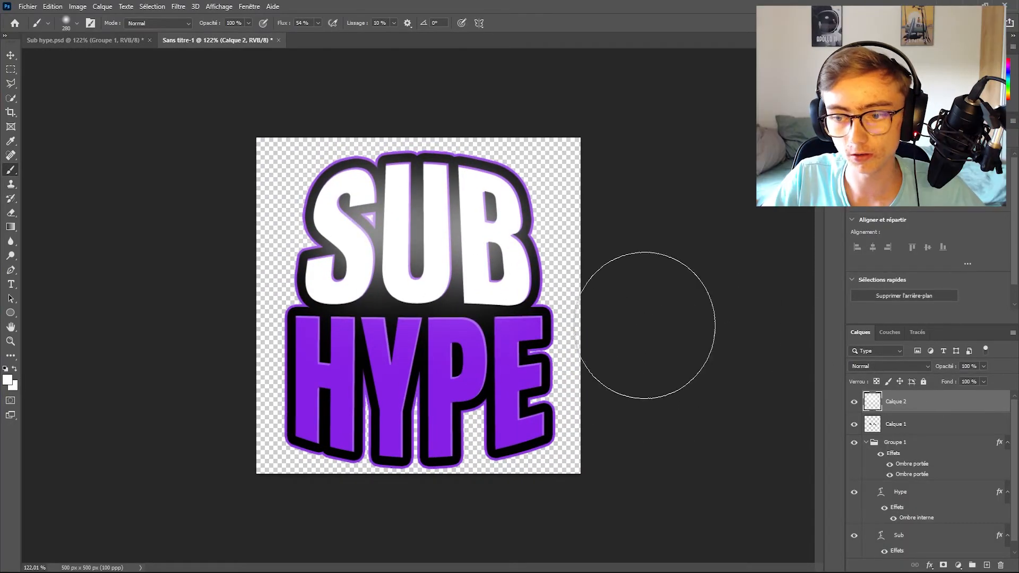
Set Calque 2's blend mode to Densité linéaire - (Ajout) and opacity to 62%, and compare the artwork with and without the layer.
left_click(916, 365)
left_click(909, 430)
left_click(887, 407)
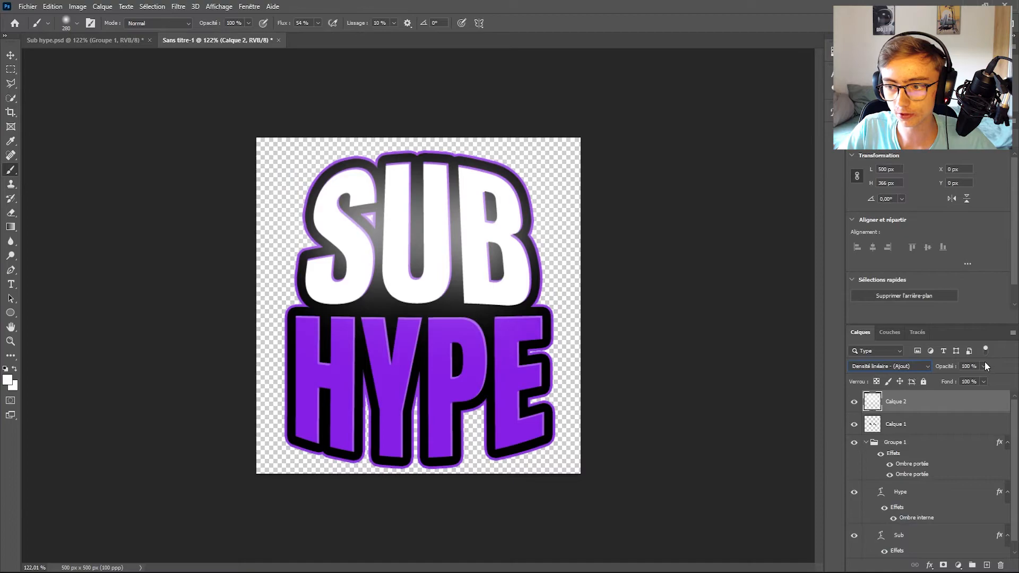
scroll(393, 293, "down", 3)
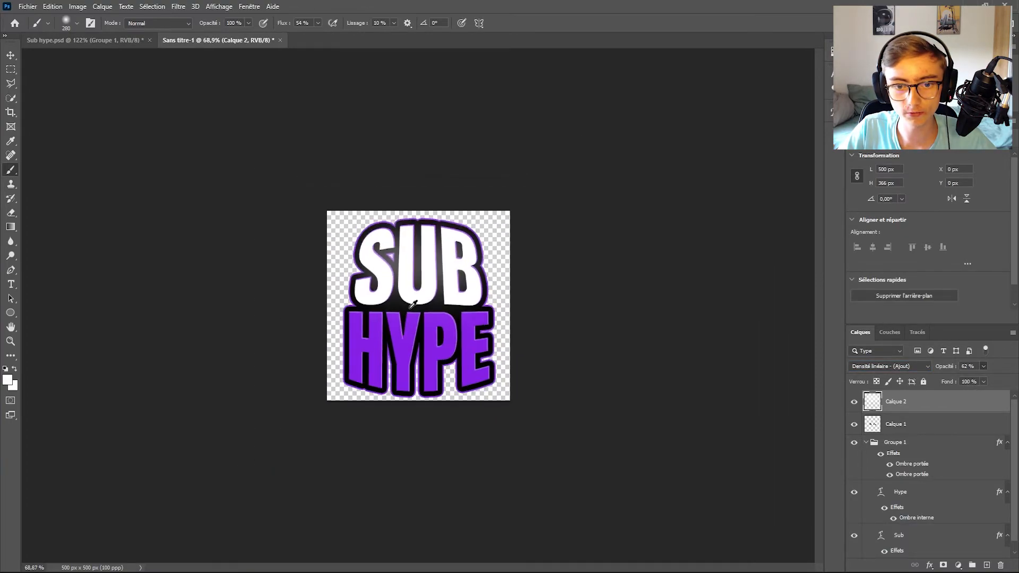
left_click(854, 403)
left_click(854, 404)
left_click(854, 404)
left_click(854, 403)
Brush a soft purple glow over the HYPE lettering on Calque 2 with the 280 px soft brush, using the lettering's purple.
scroll(350, 322, "up", 2)
scroll(325, 366, "up", 1)
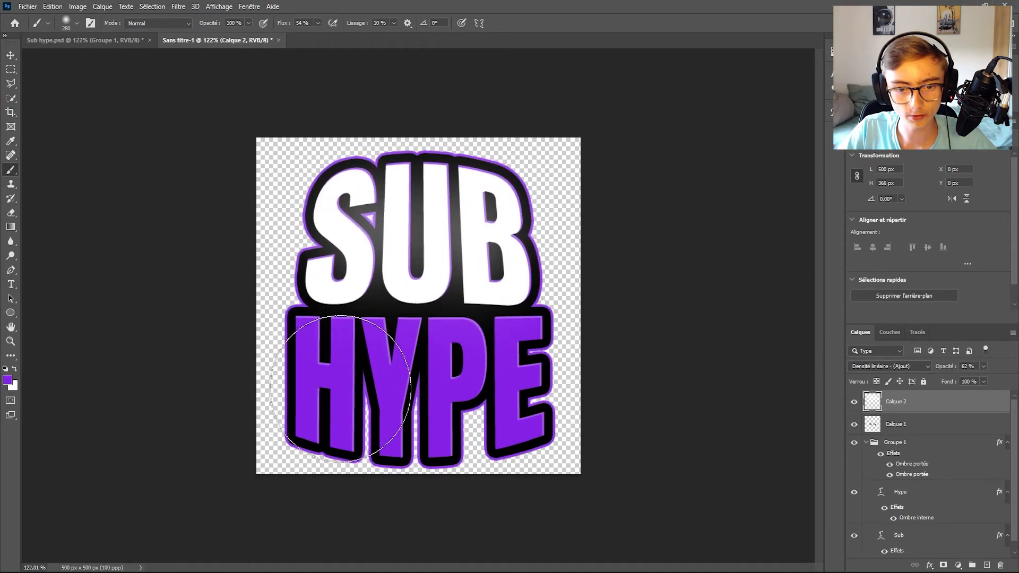
left_click(363, 394)
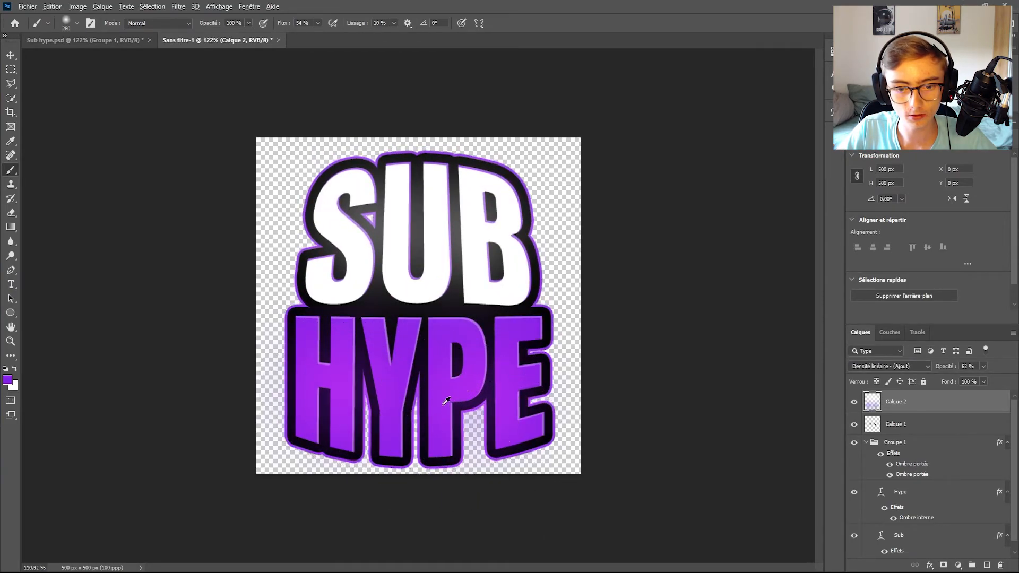
scroll(438, 394, "down", 2)
scroll(438, 393, "up", 1)
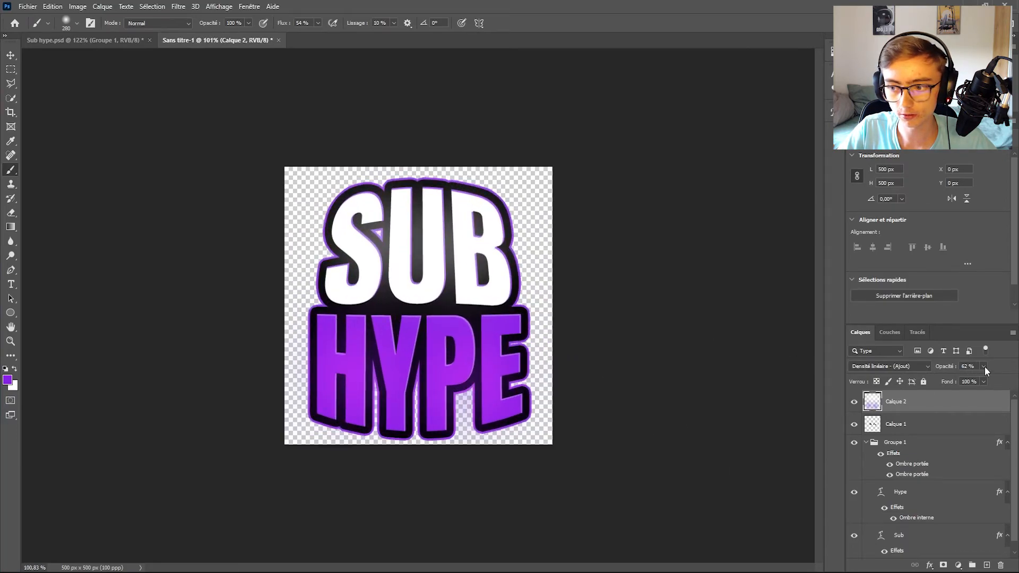
Set Calque 2's opacity to 46% and compare the artwork with the layer hidden and shown.
left_click(974, 377)
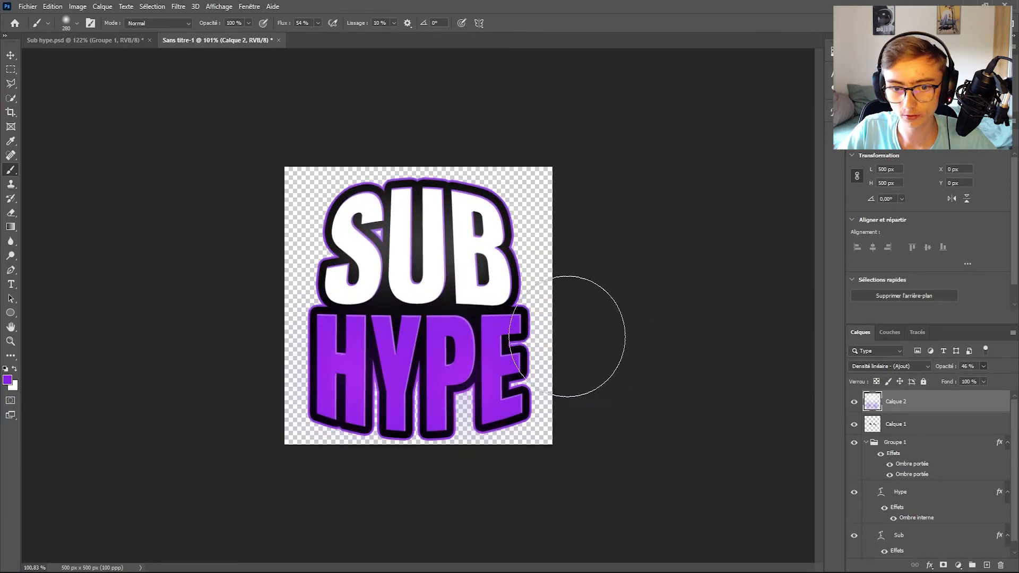
scroll(399, 349, "down", 2)
left_click(854, 403)
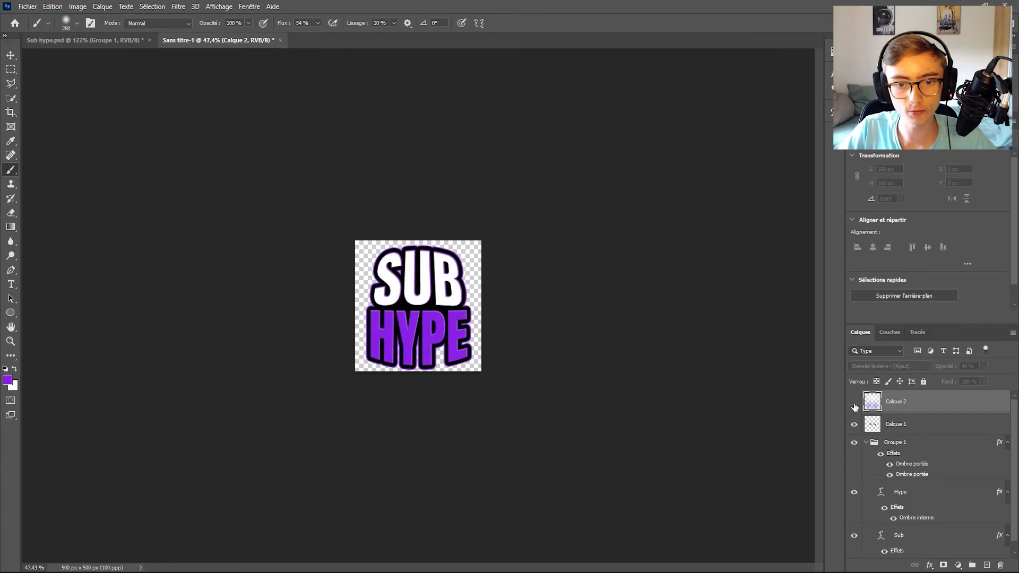
left_click(854, 404)
scroll(478, 319, "up", 2)
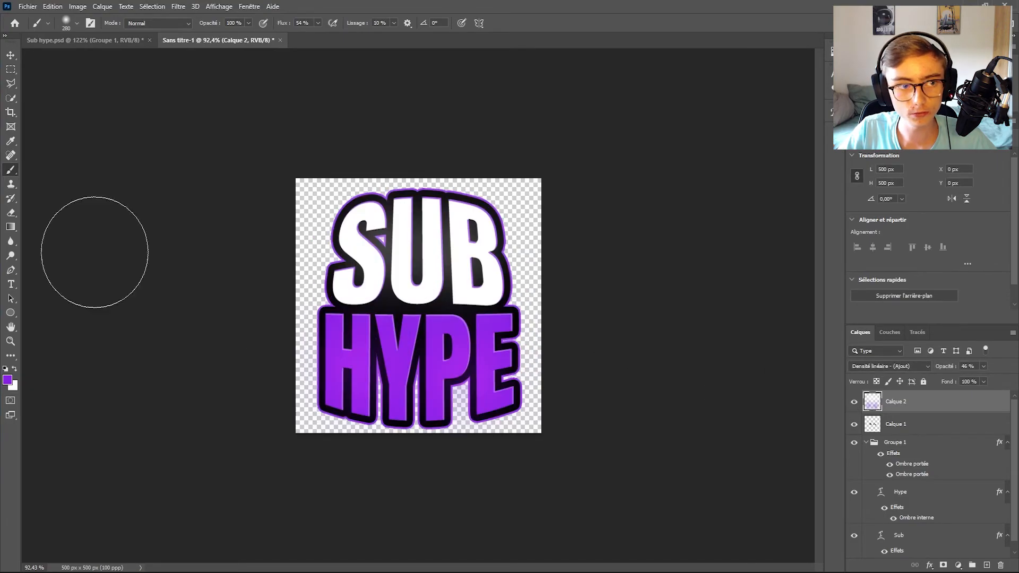
Select Calque 2, Calque 1 and Groupe 1 together and scale them up proportionally to about 105%.
left_click(11, 55)
scroll(402, 271, "up", 2)
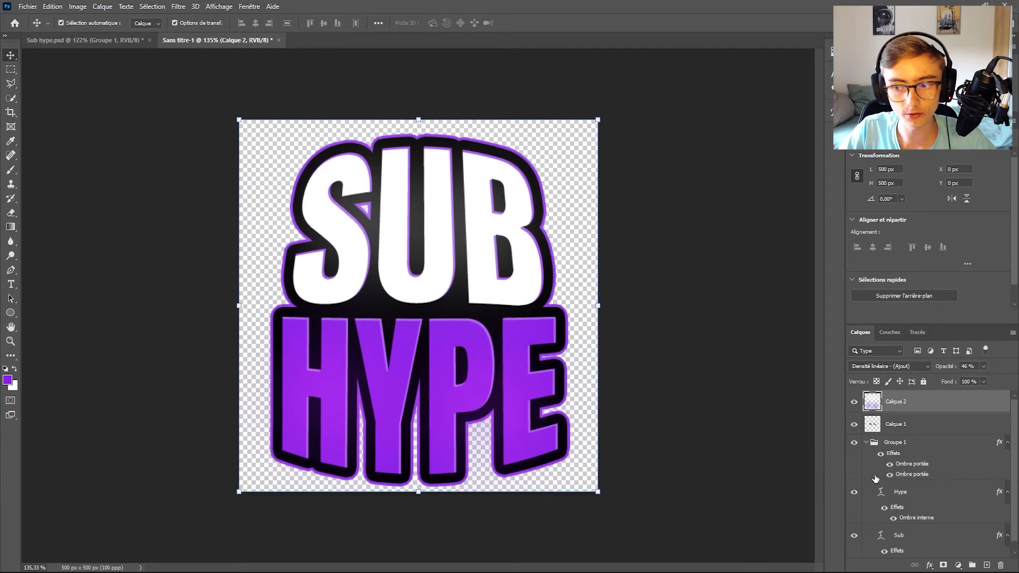
left_click(906, 434)
left_click(915, 444)
left_click(908, 408, "ctrl")
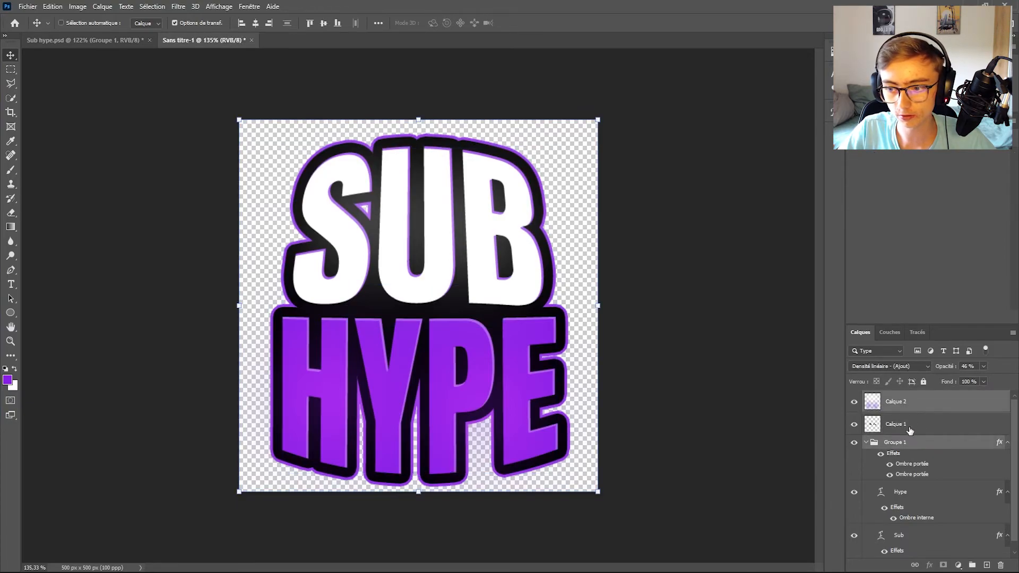
left_click(912, 431, "ctrl")
left_click_drag(598, 121, 616, 101)
Nudge the enlarged artwork upward so it fits evenly within the canvas, and apply the transformation.
mouse_move(470, 261)
left_mouse_down()
mouse_move(461, 261)
mouse_move(468, 273)
left_mouse_up()
key("Up")
key("Up")
key("Up")
key("Up")
key("Up")
key("Up")
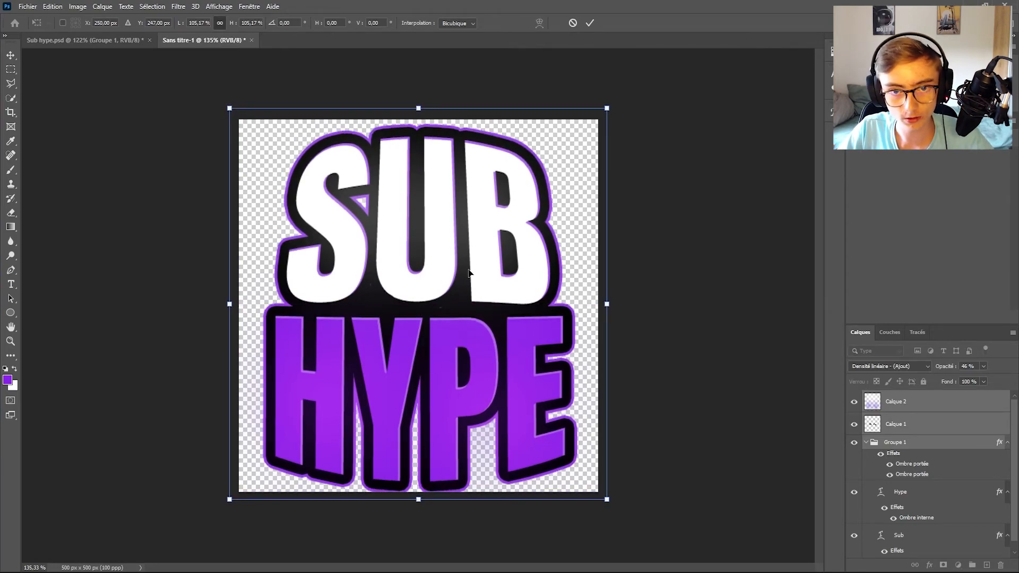
key("Return")
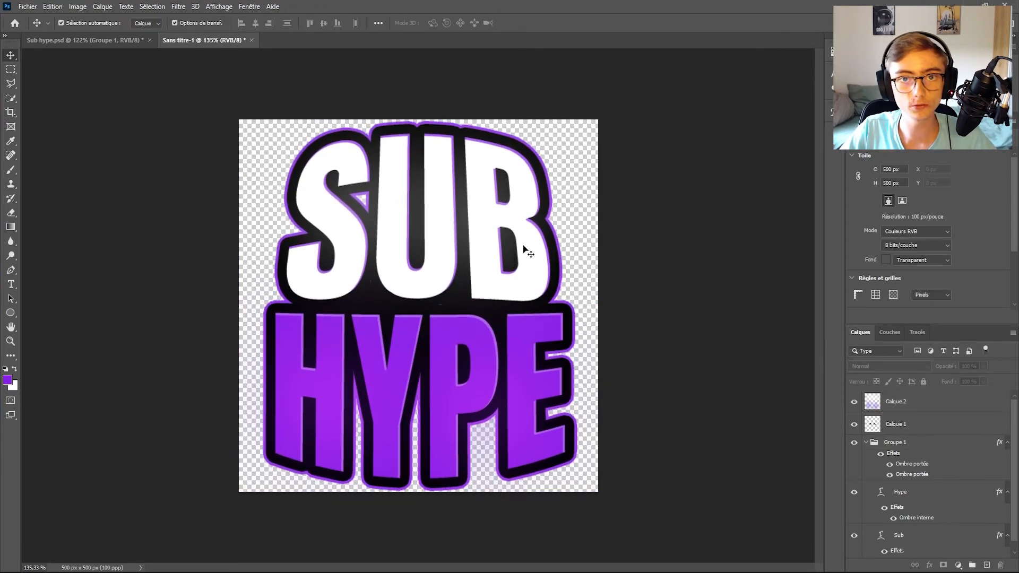
scroll(354, 281, "down", 3)
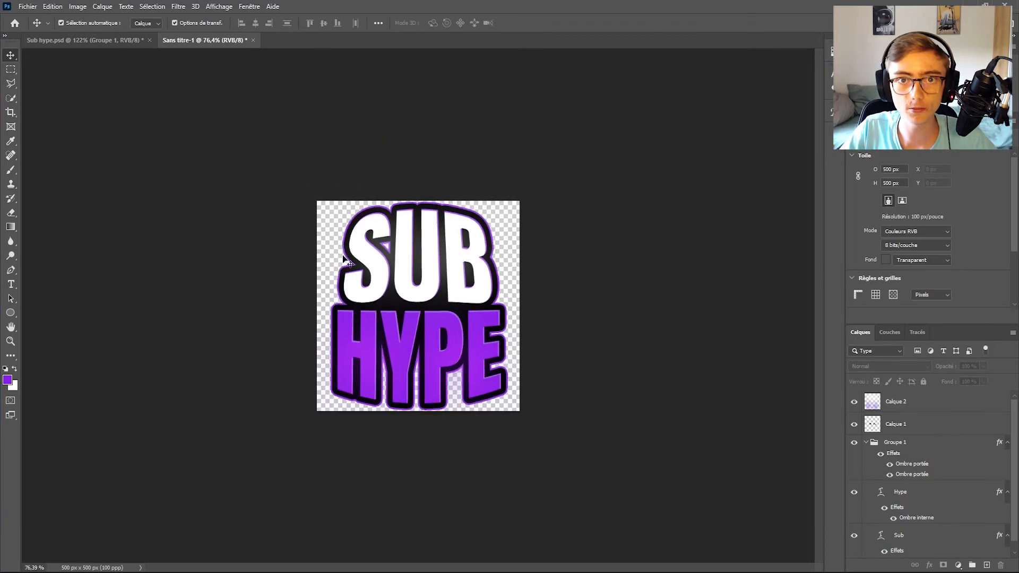
scroll(346, 260, "up", 2)
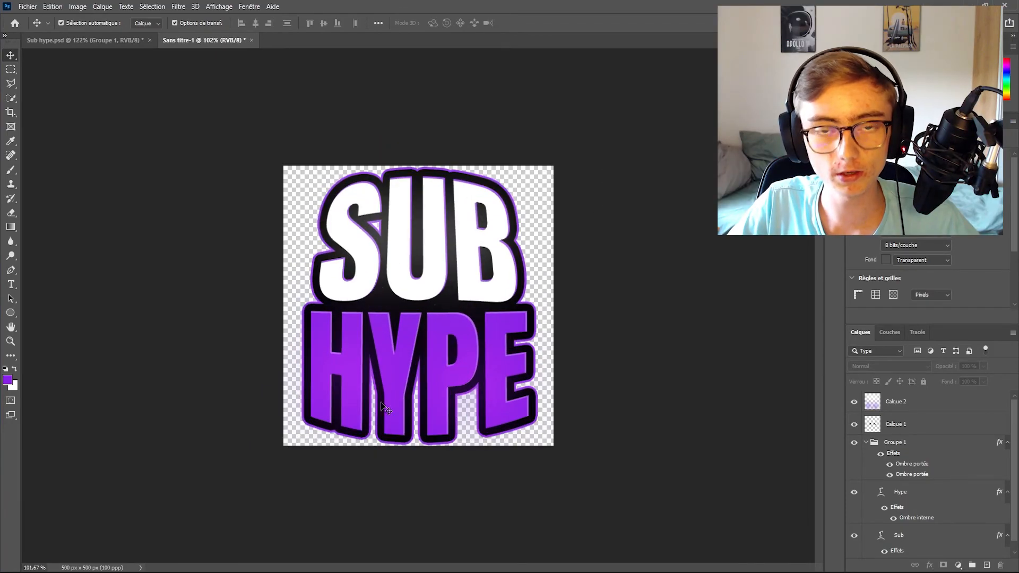